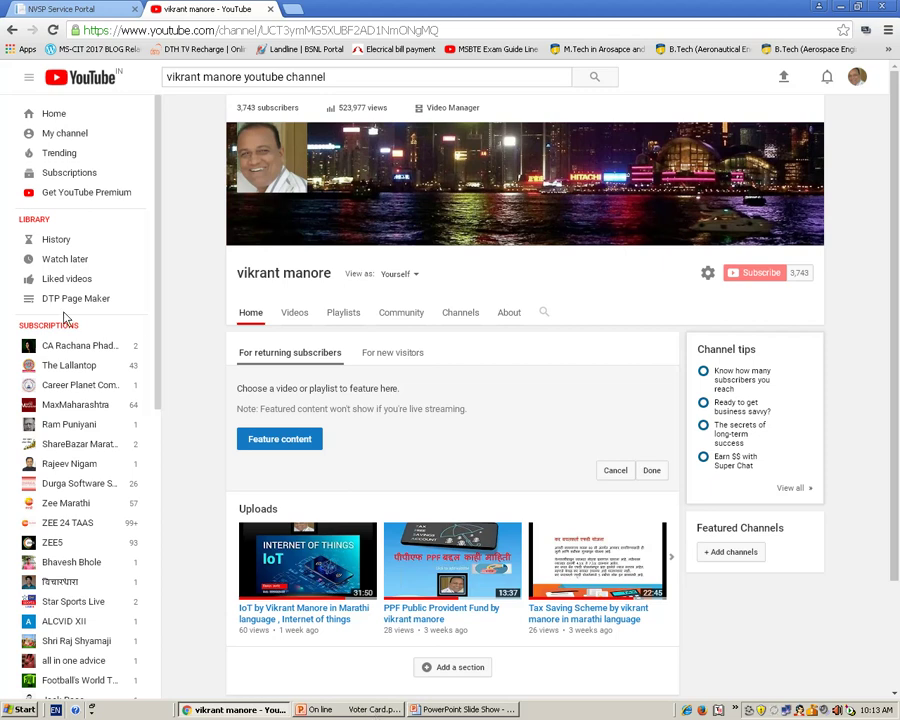
- Switch from the YouTube channel to the NVSP Service Portal tab showing nvsp.in
left_click(86, 12)
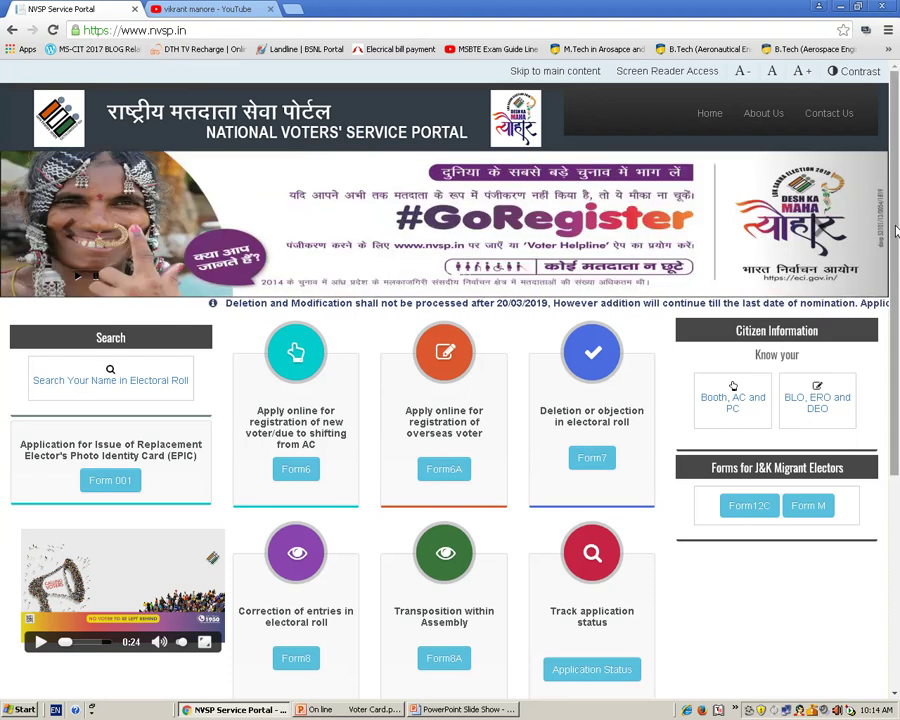
- Open Form6 under 'Apply online for registration of new voter' on the NVSP home page
left_click_drag(896, 232, 896, 305)
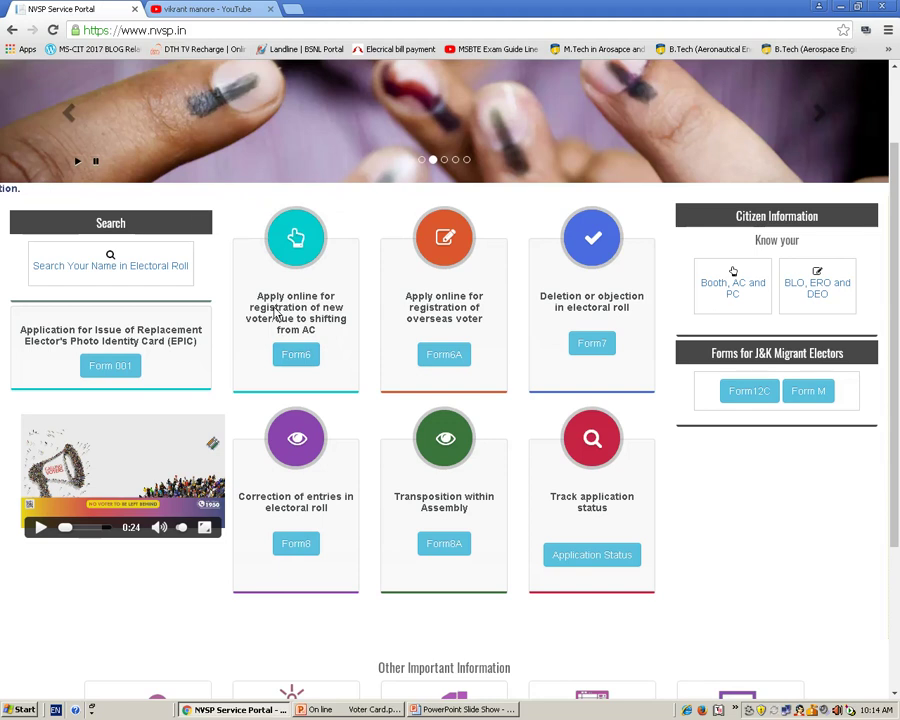
left_click(295, 355)
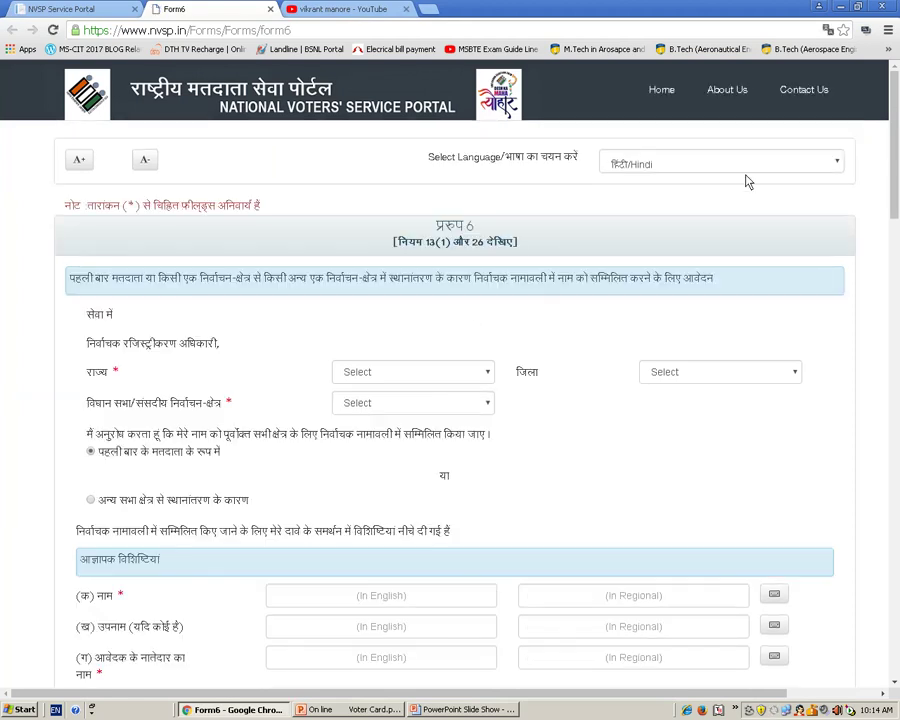
- Choose English in the Select Language dropdown at the top of Form 6
left_click(751, 166)
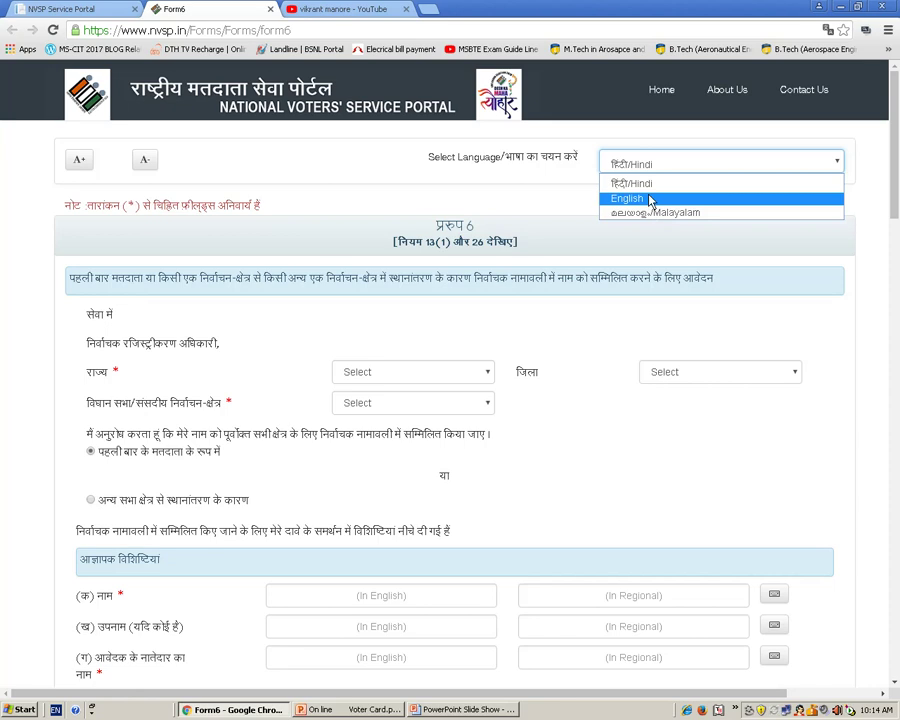
left_click(649, 199)
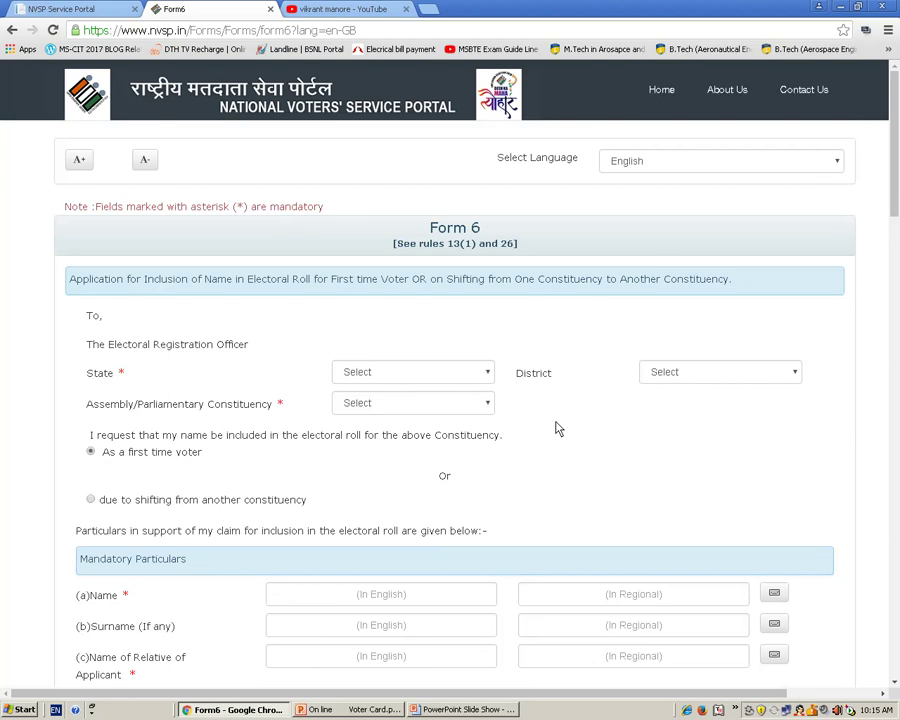
- Select Maharashtra, Jalgaon and Jalgaon City in the State, District and Constituency dropdowns
left_click(482, 375)
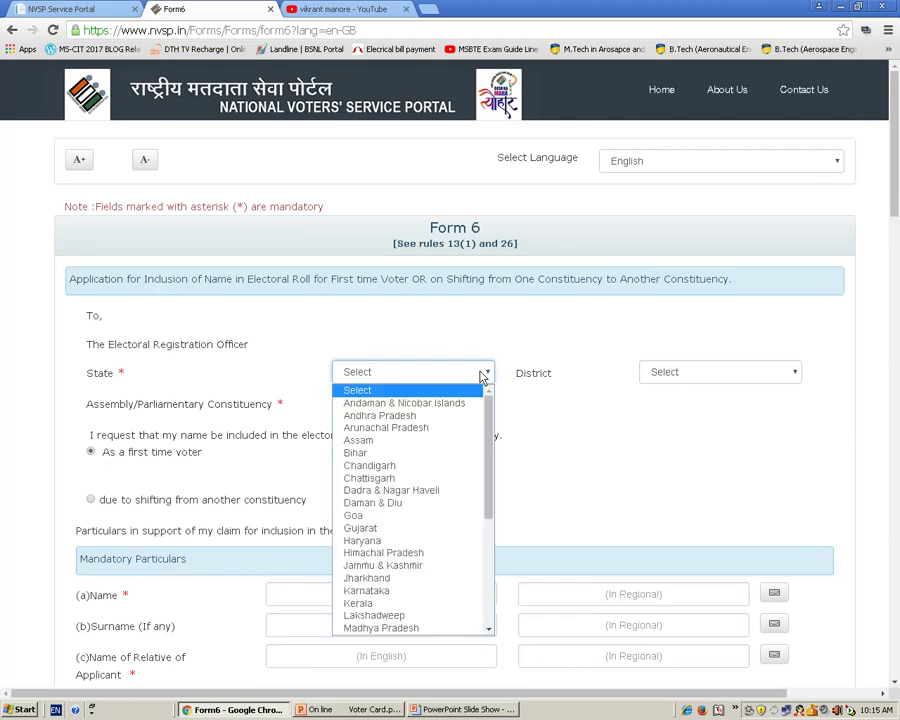
left_click_drag(492, 436, 486, 498)
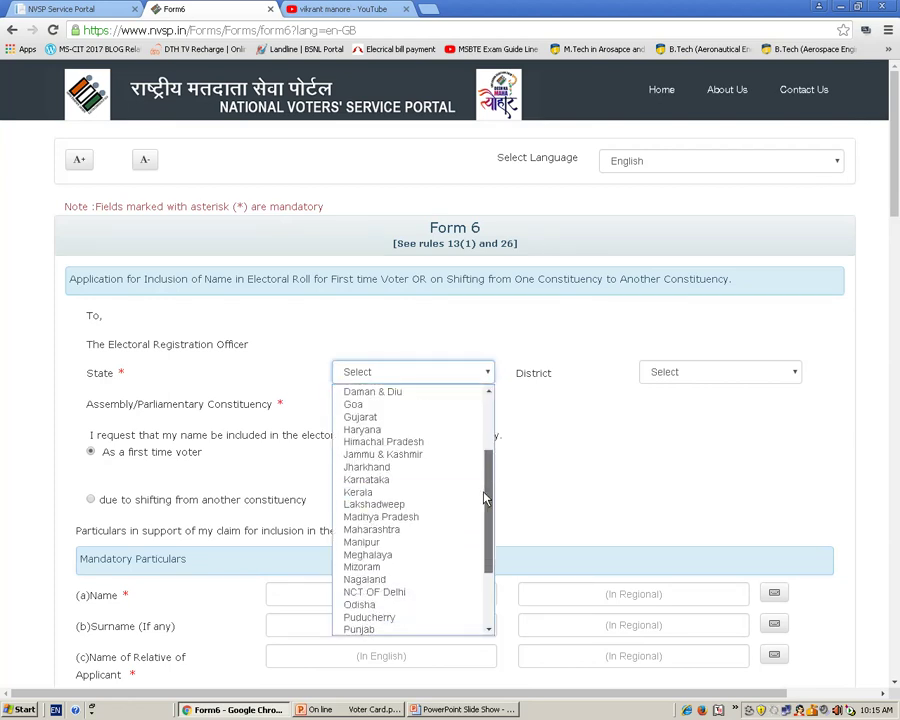
left_click(387, 531)
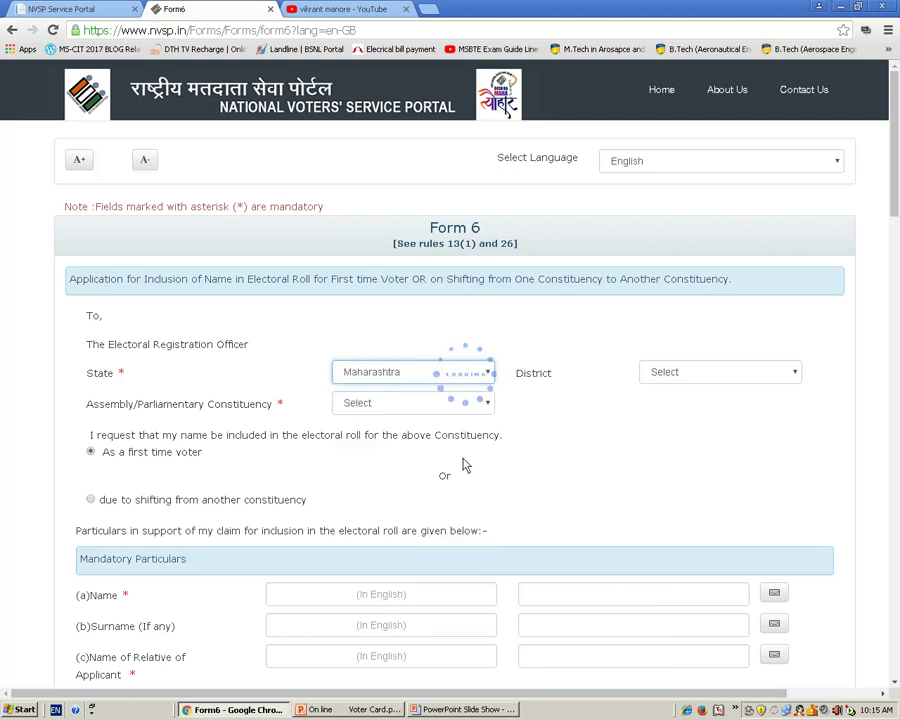
left_click(750, 380)
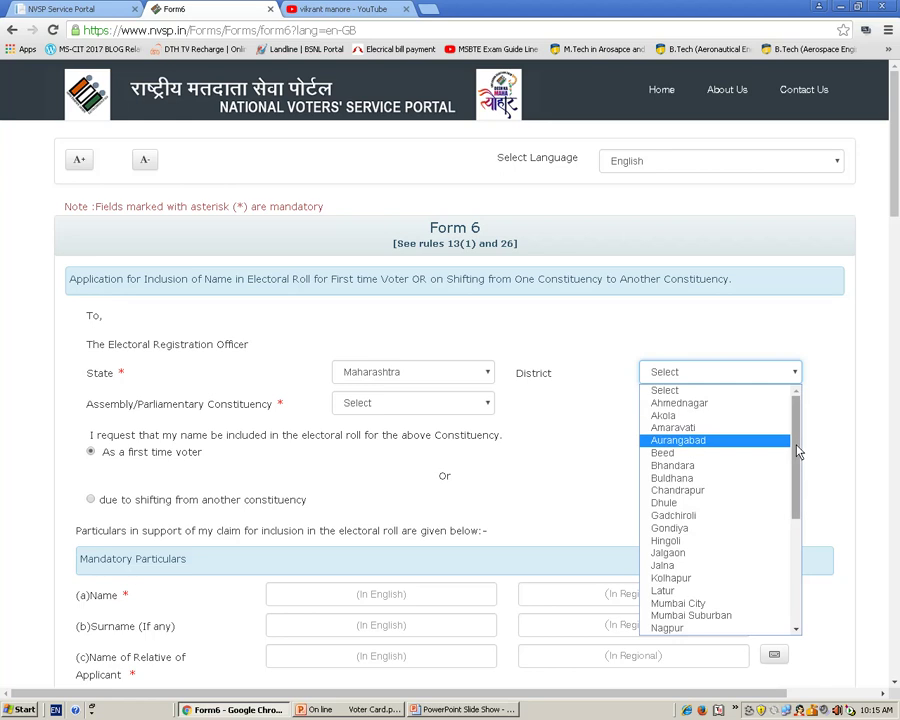
left_click_drag(795, 450, 800, 474)
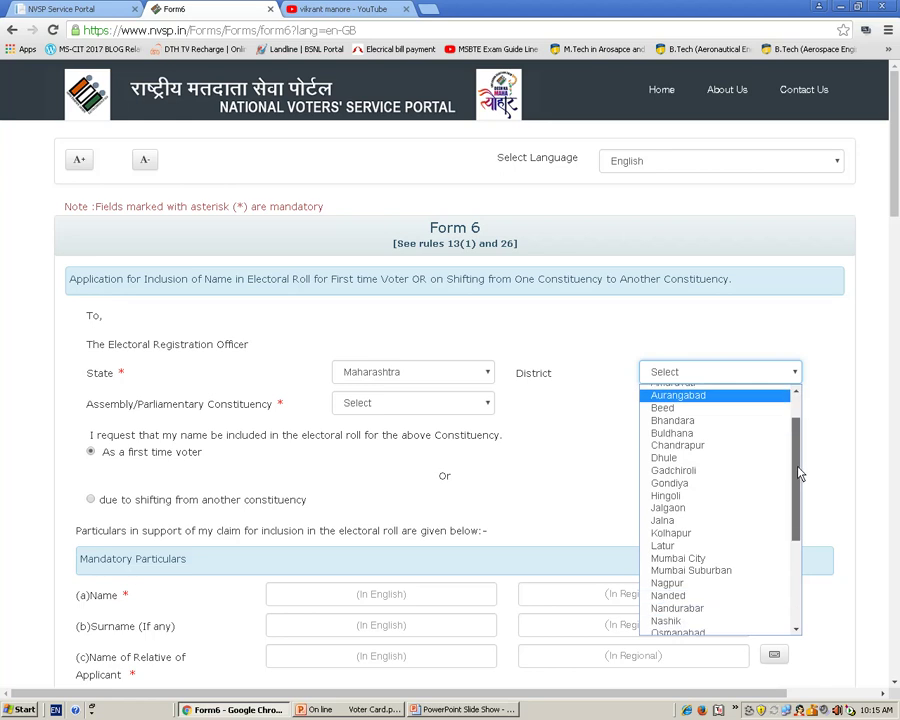
left_click(668, 508)
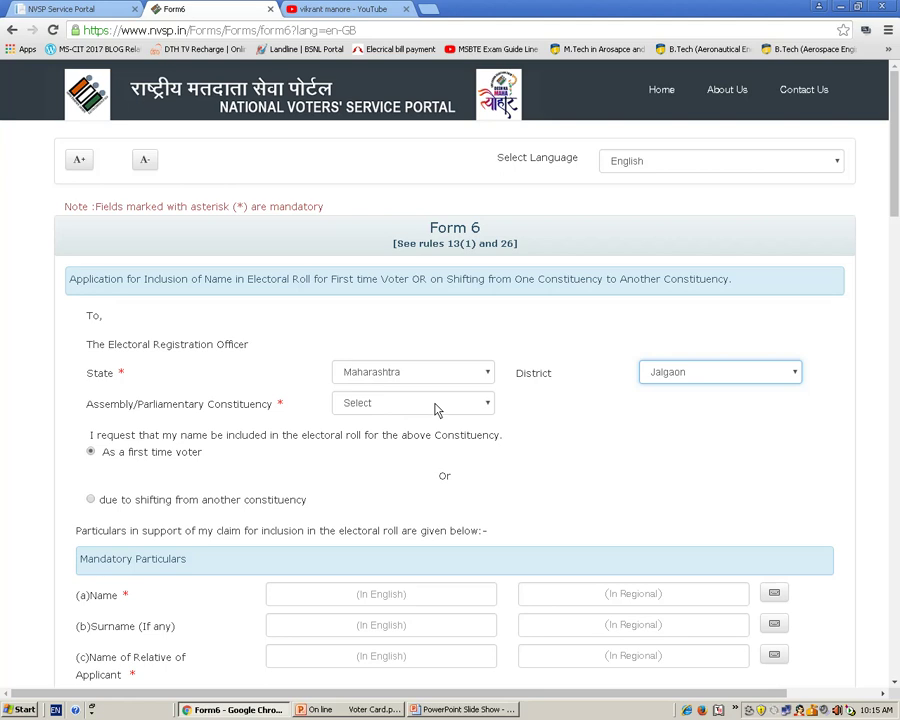
left_click(436, 406)
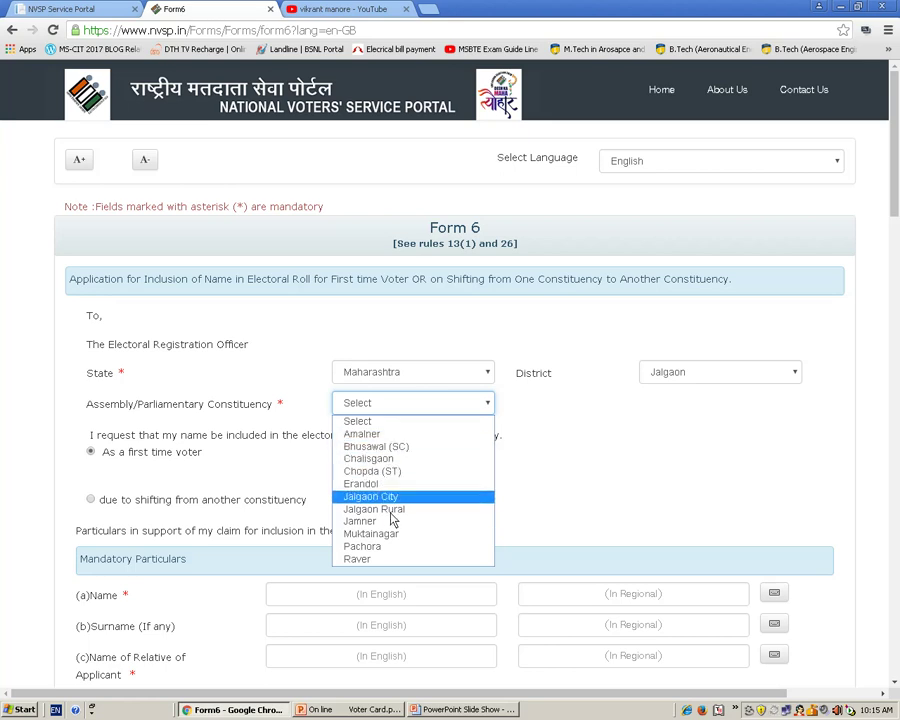
left_click(395, 507)
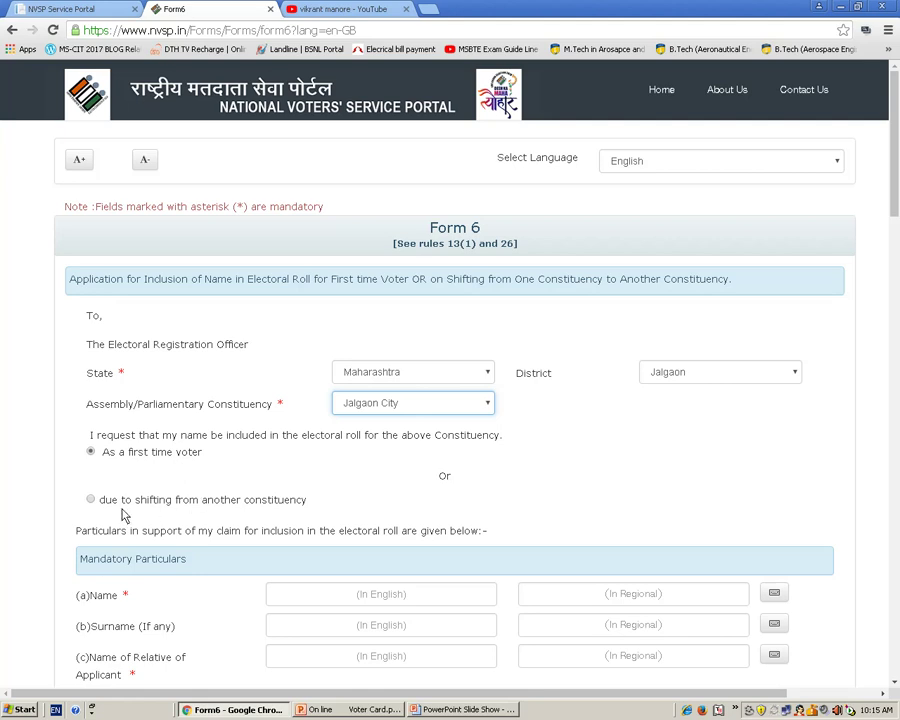
left_click(369, 408)
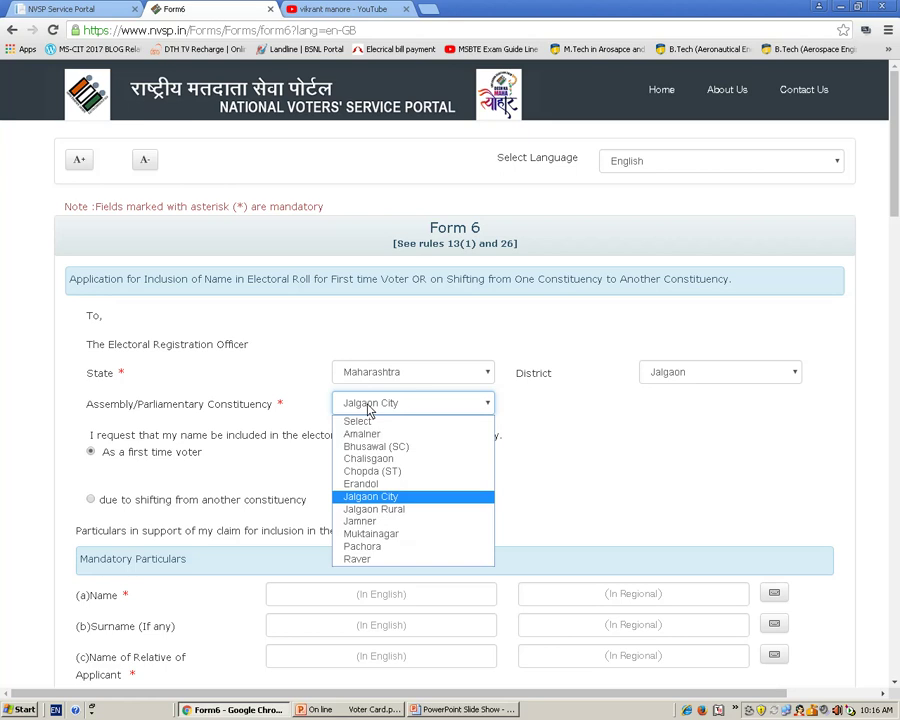
left_click(618, 412)
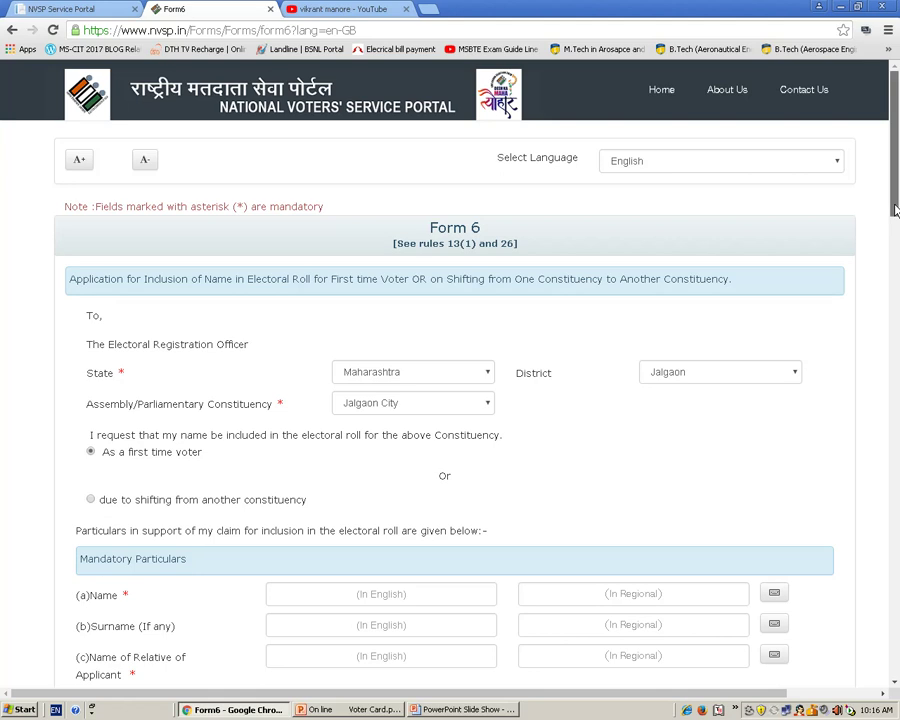
- Type the applicant's first name in English and correct its Devanagari version with the Inscript keyboard
left_click_drag(895, 208, 889, 283)
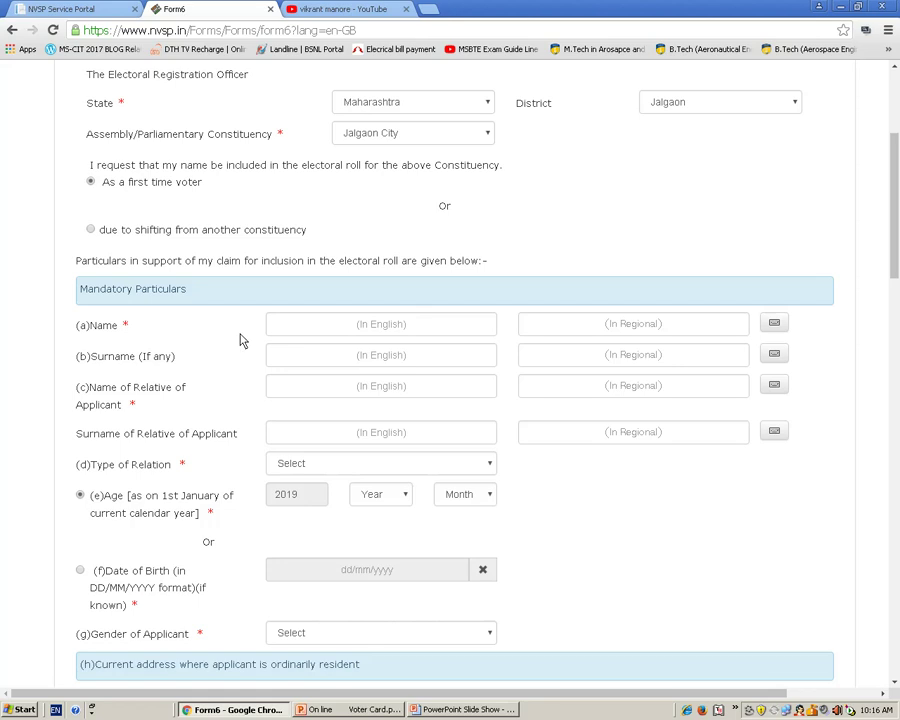
left_click(295, 334)
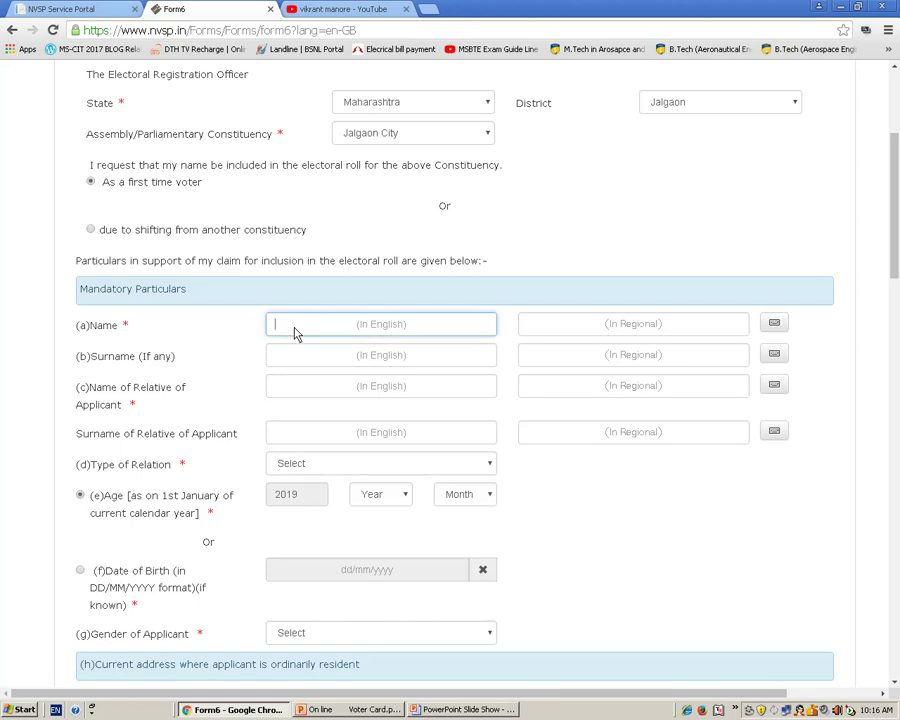
type("V")
key("BackSpace")
left_click(590, 323)
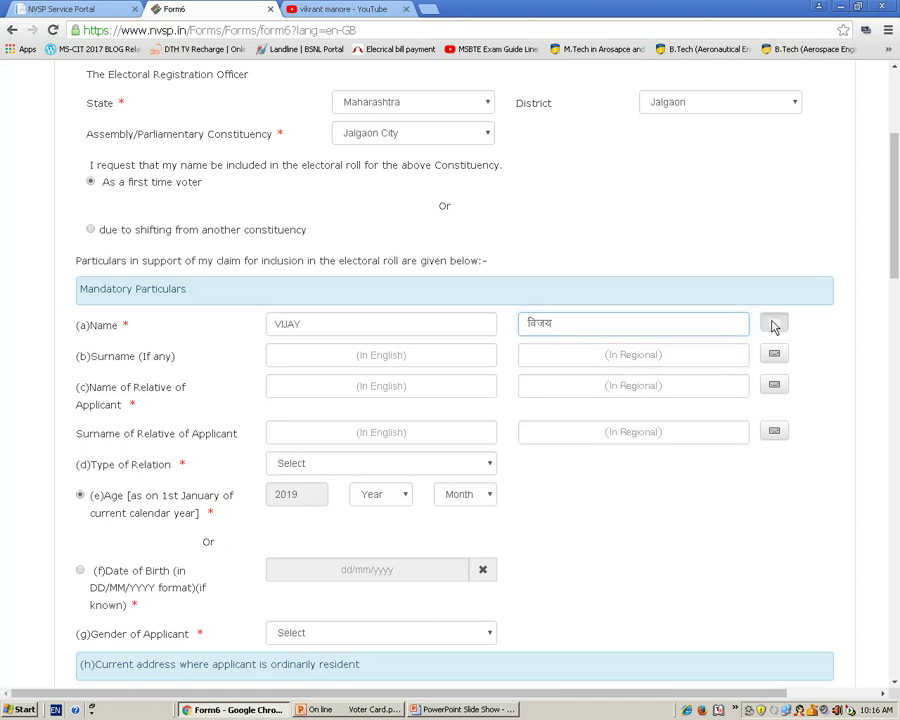
left_click(773, 325)
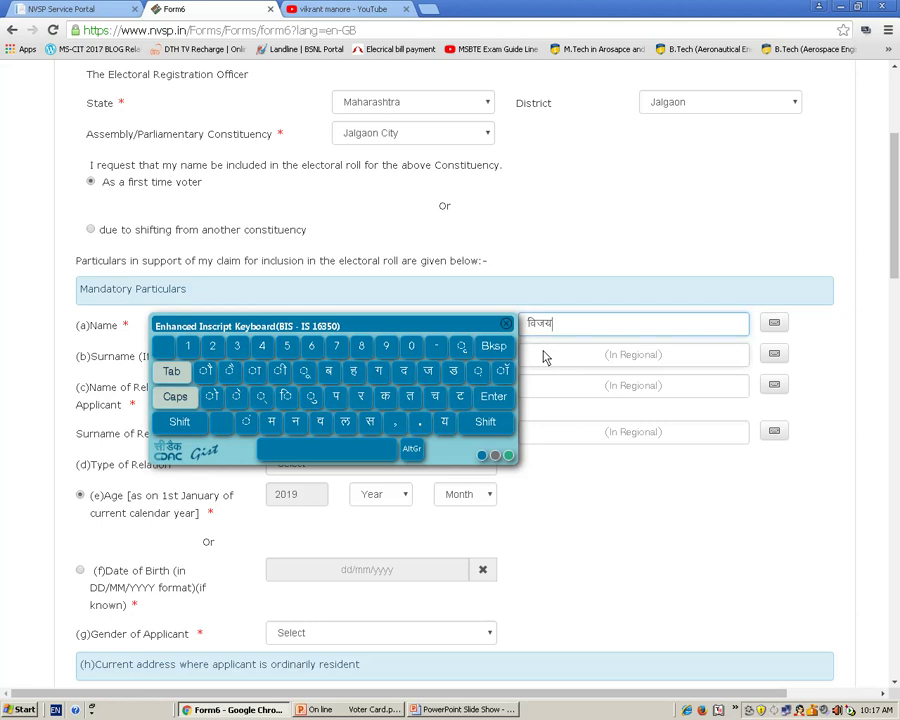
left_click(492, 346)
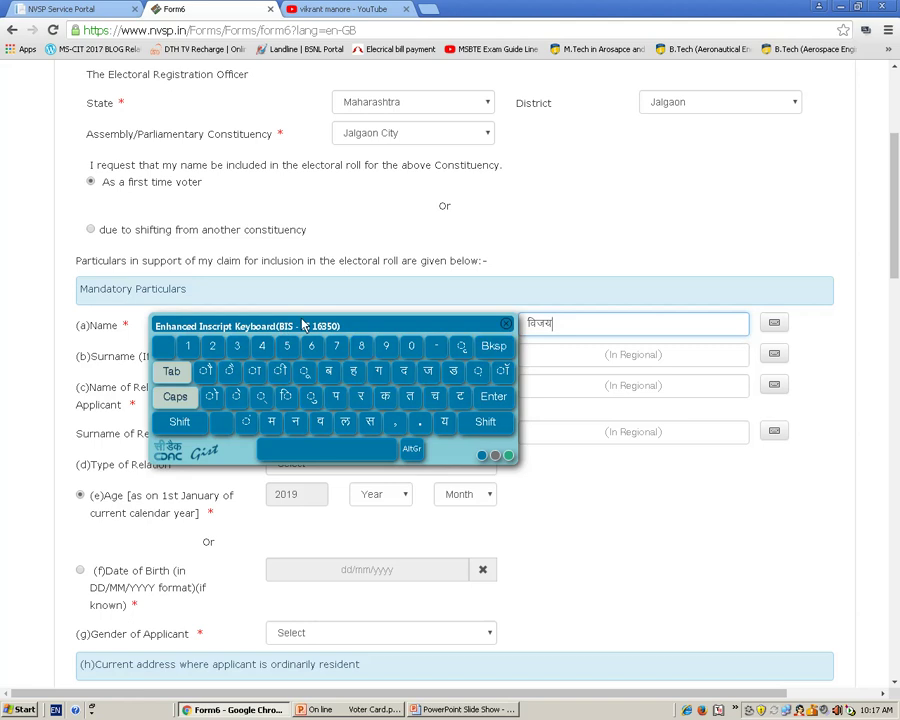
left_click_drag(283, 333, 399, 421)
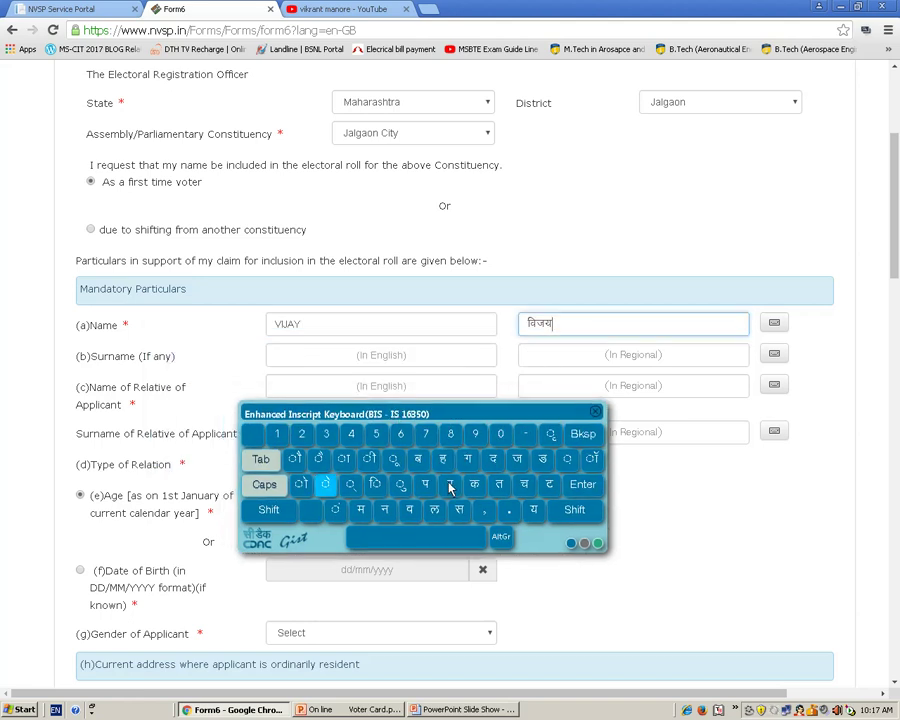
left_click(594, 414)
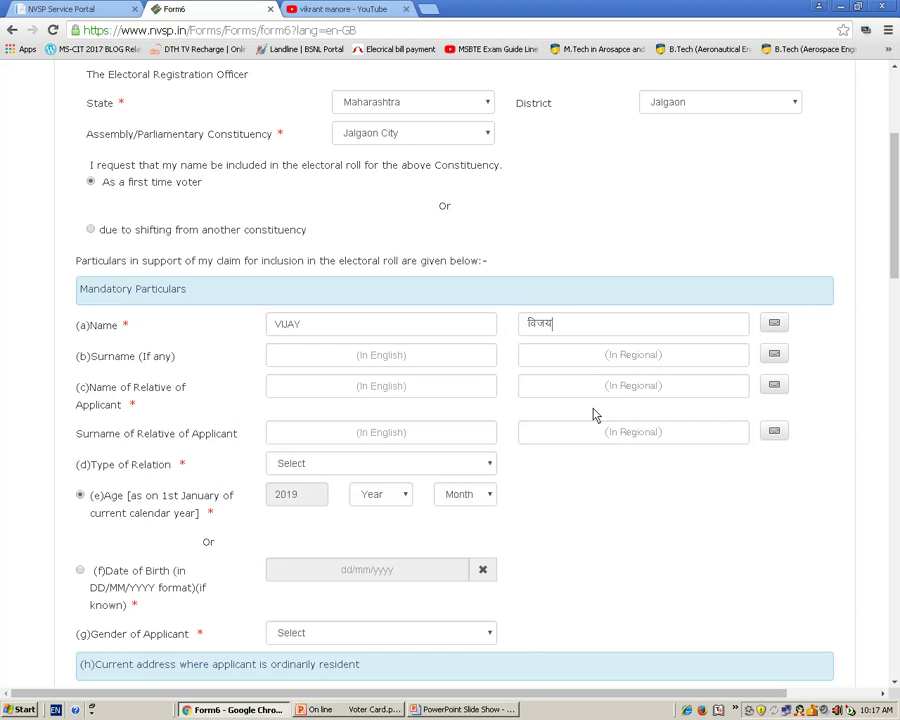
- Enter the applicant's surname, the relative's name and the relative's surname in English
left_click(308, 362)
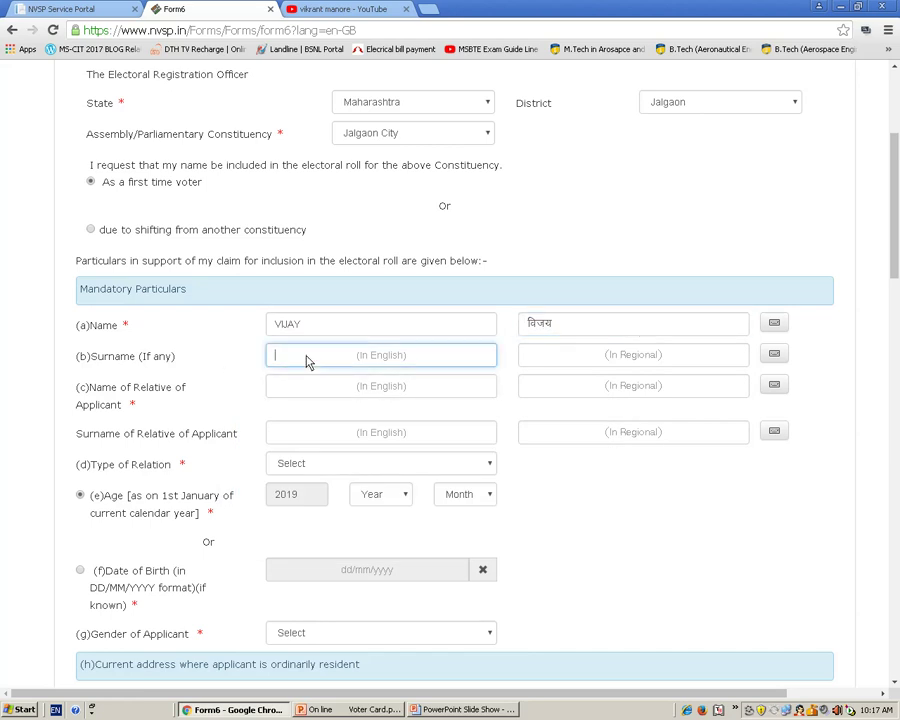
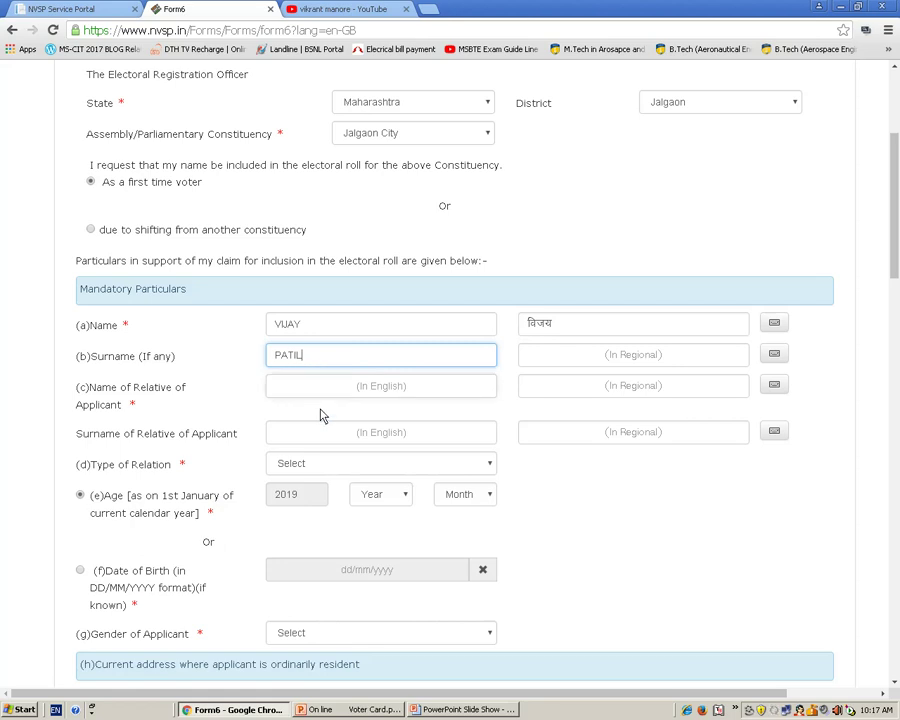
left_click(325, 396)
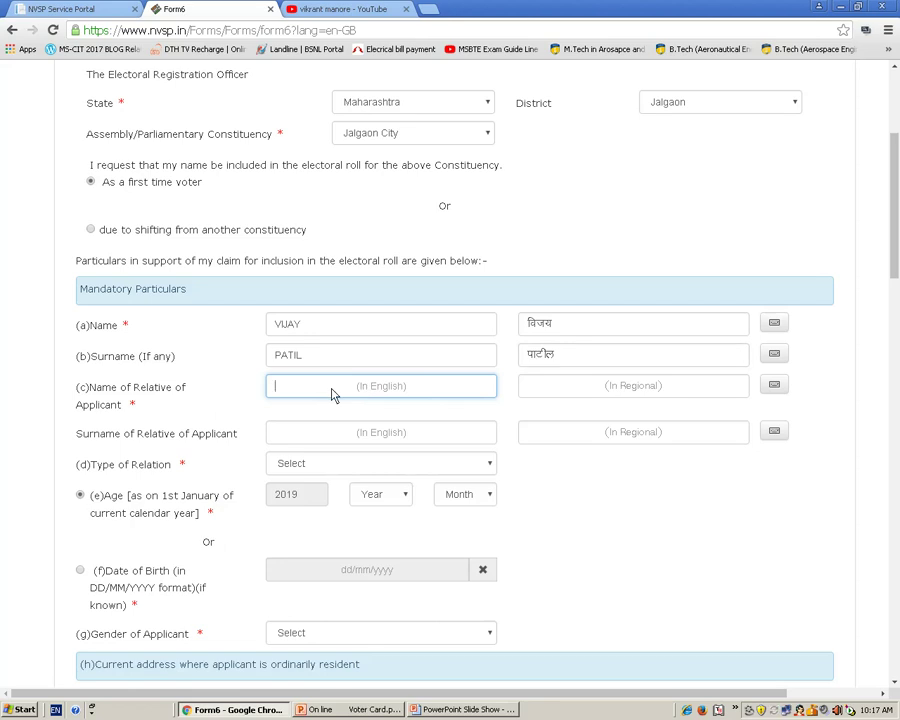
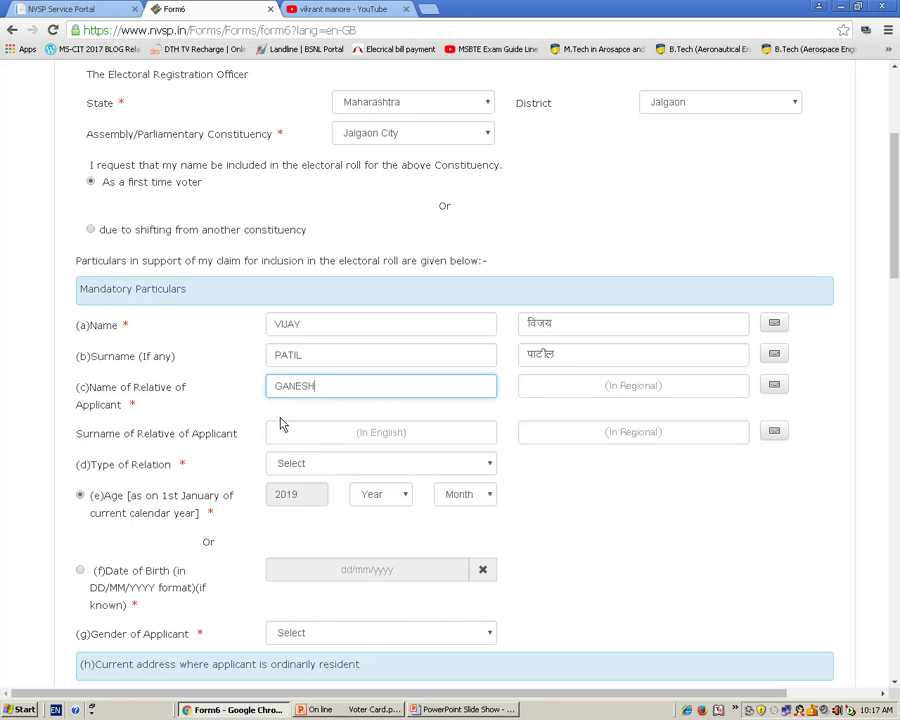
left_click(284, 433)
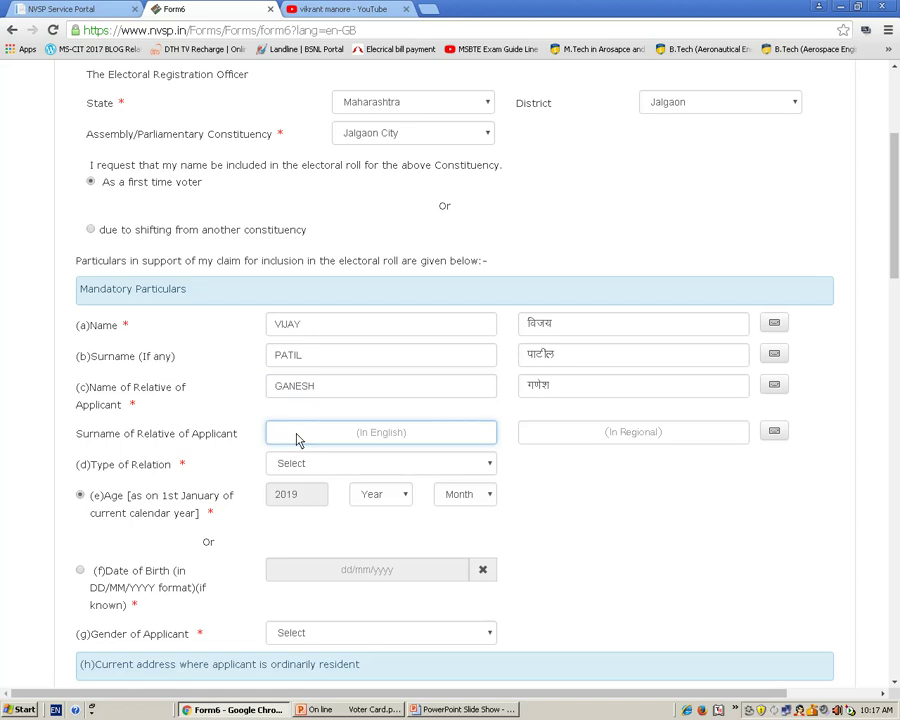
- Choose Father as the relation type and select the Date of Birth option instead of Age
left_click(357, 472)
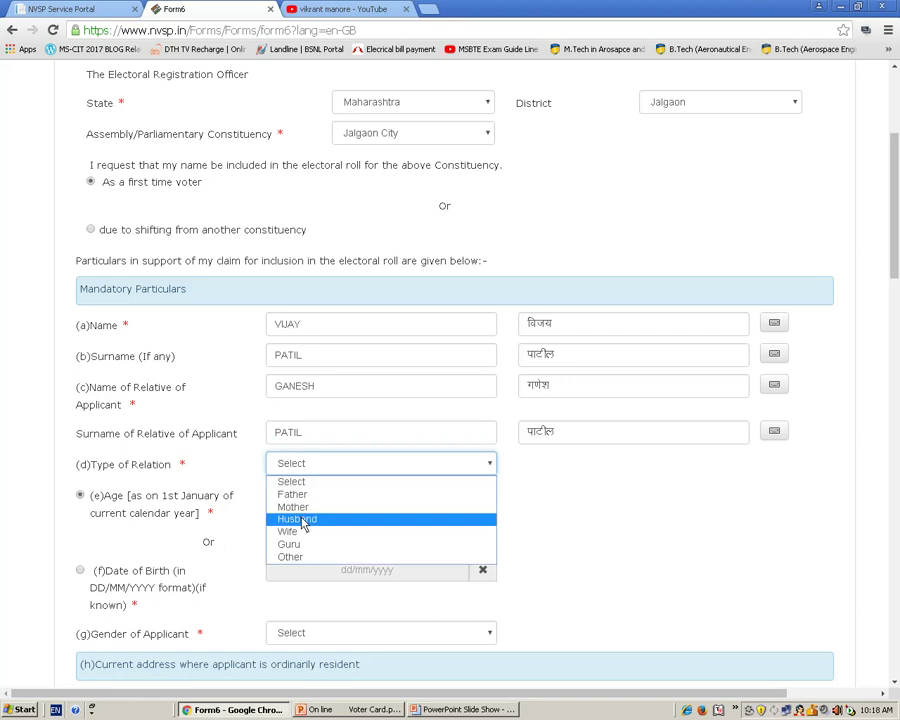
left_click(305, 495)
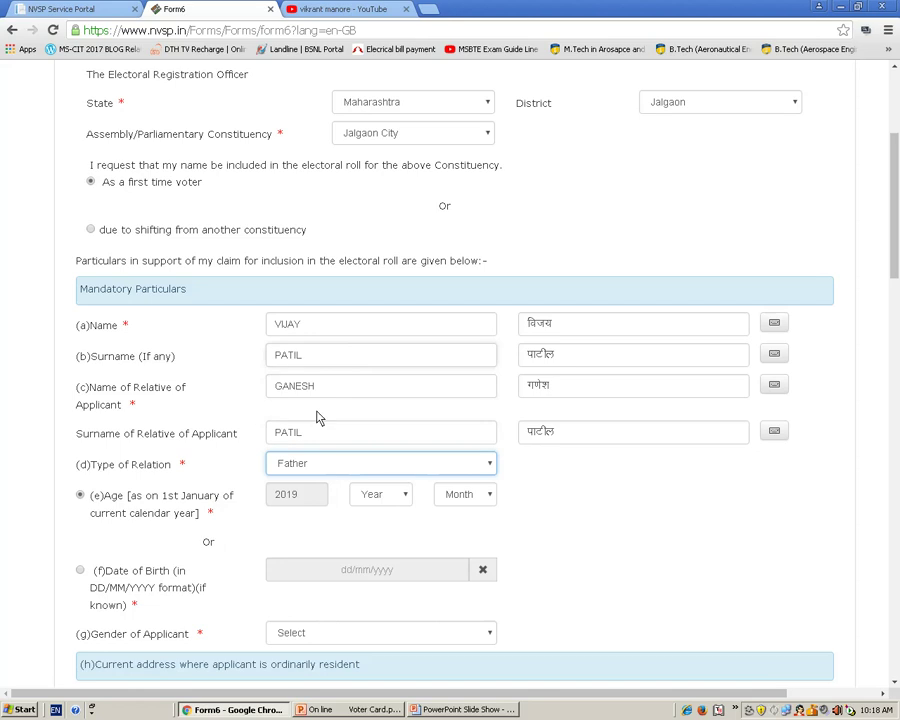
left_click(80, 572)
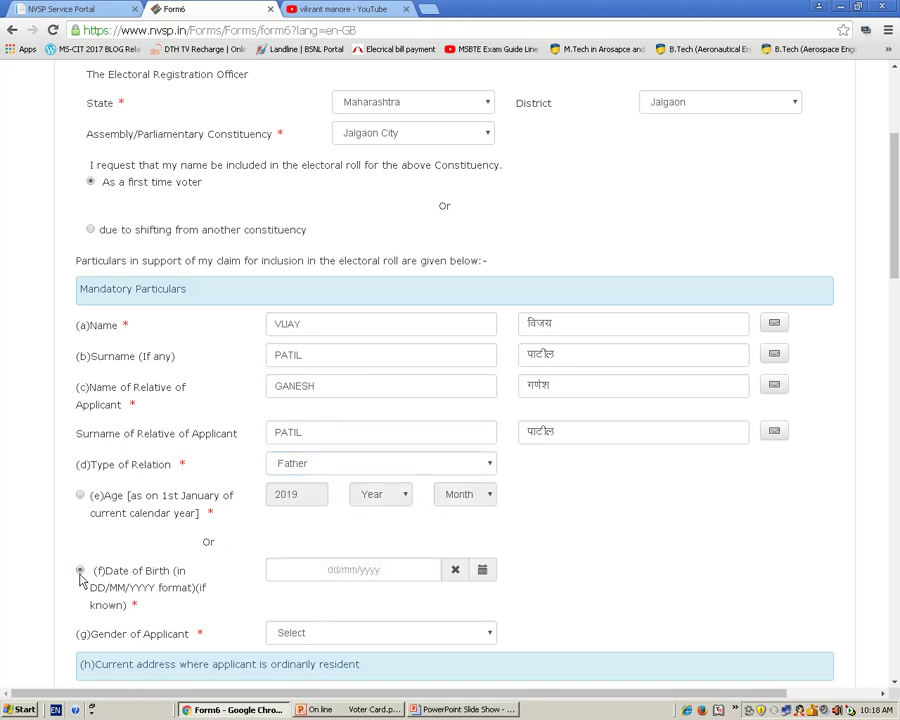
left_click(481, 572)
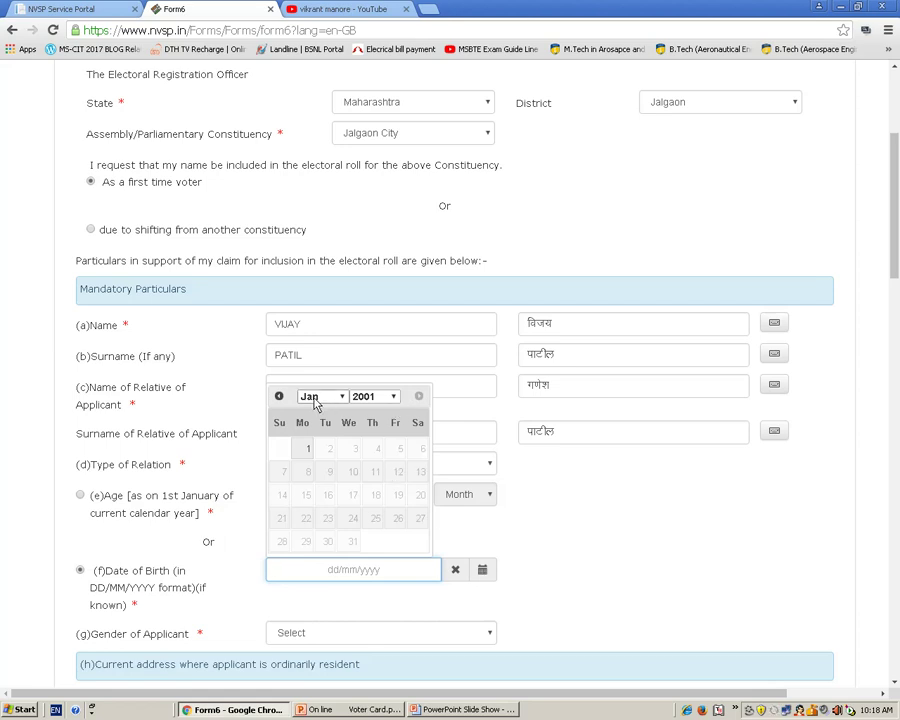
left_click(394, 398)
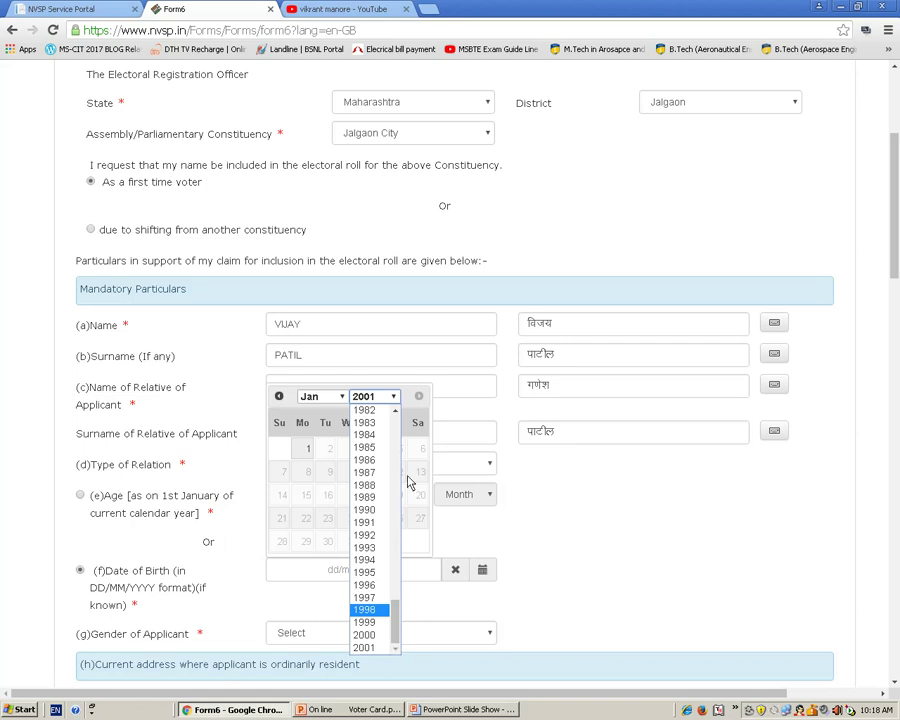
left_click_drag(396, 411, 396, 411)
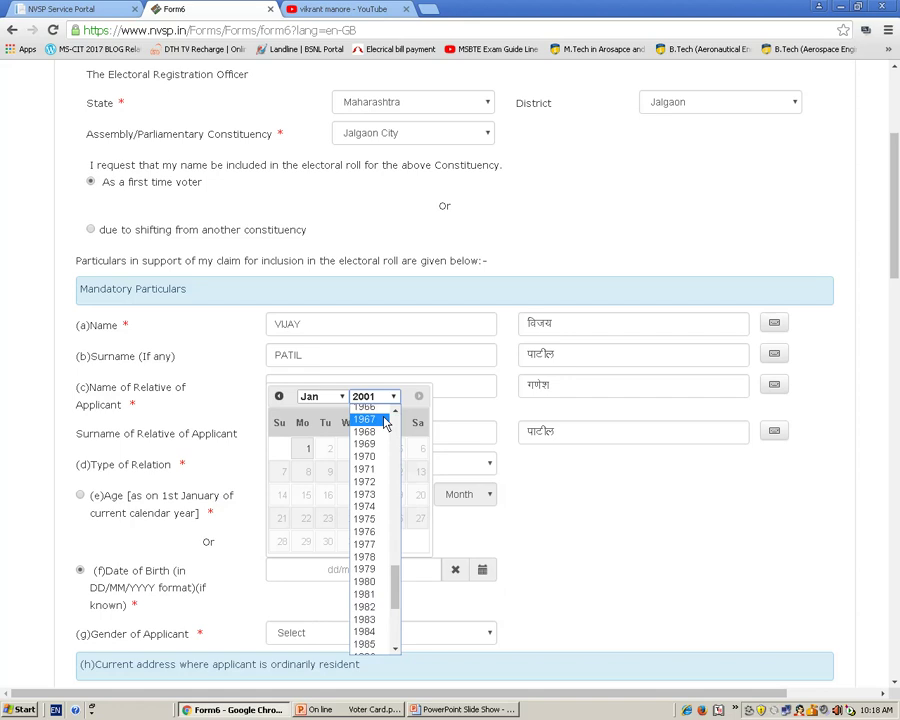
left_click_drag(395, 592, 396, 626)
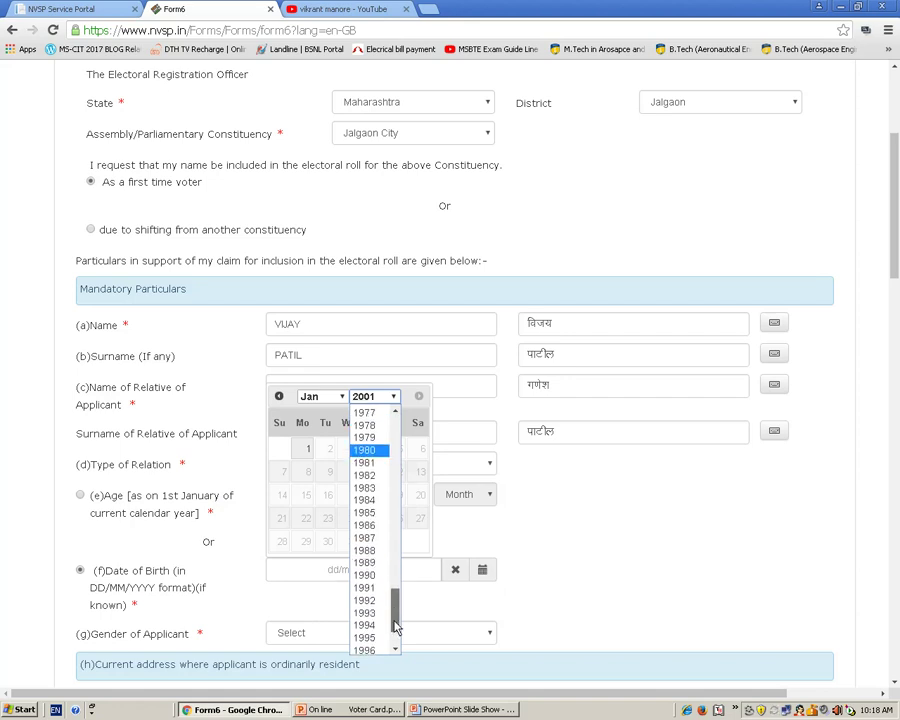
scroll(396, 626, "down", 1)
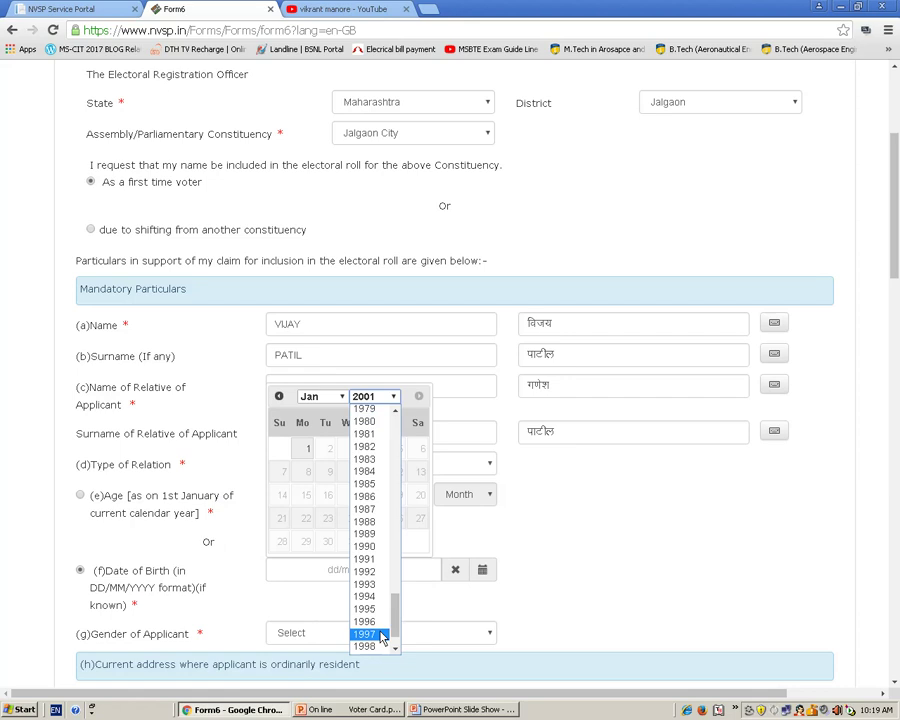
left_click(380, 637)
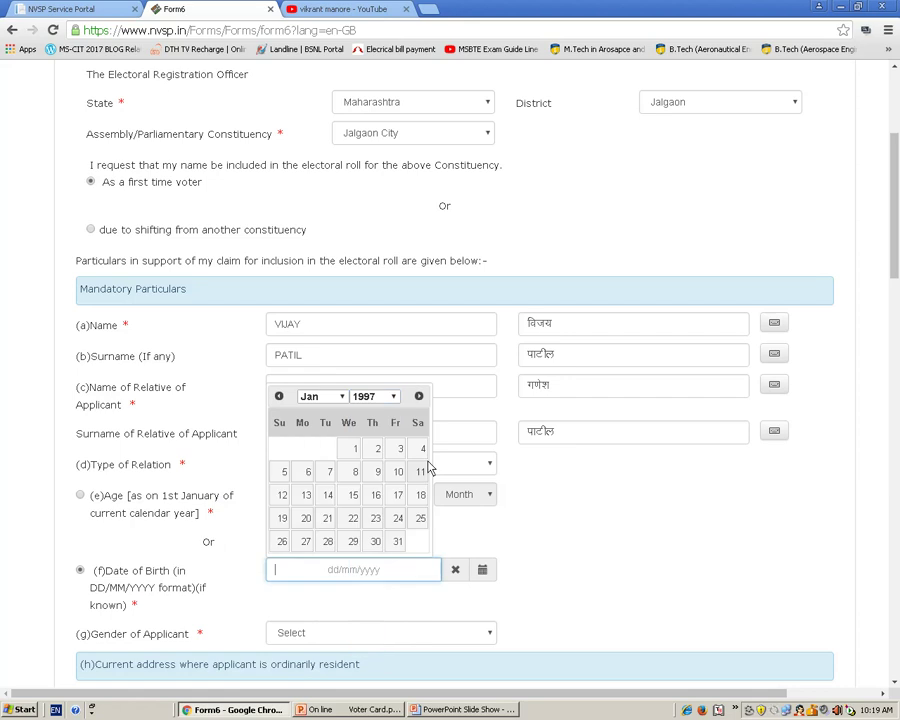
left_click(339, 398)
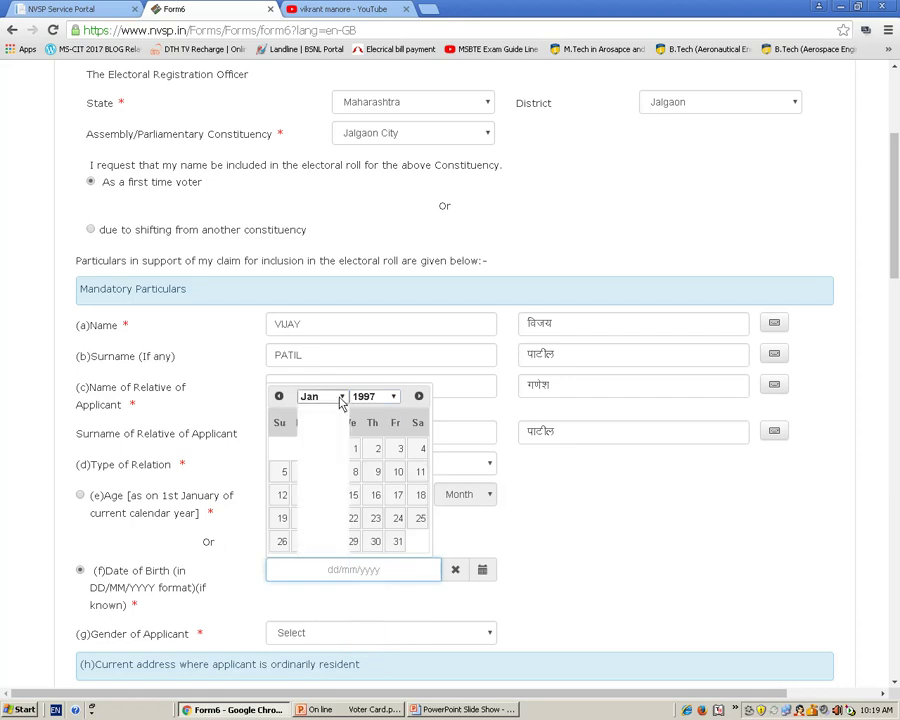
left_click(312, 460)
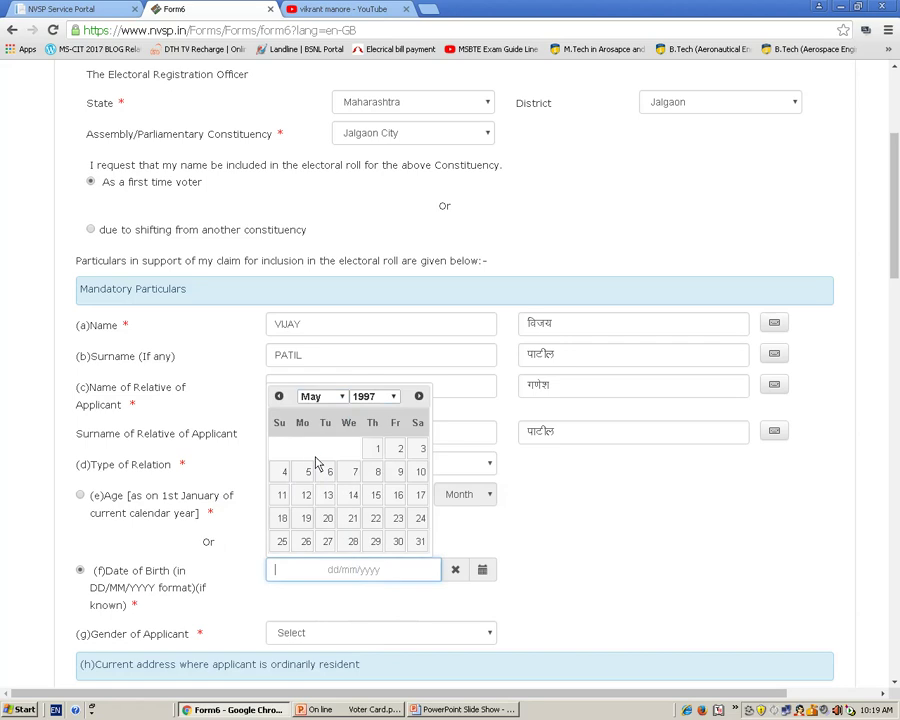
left_click(350, 518)
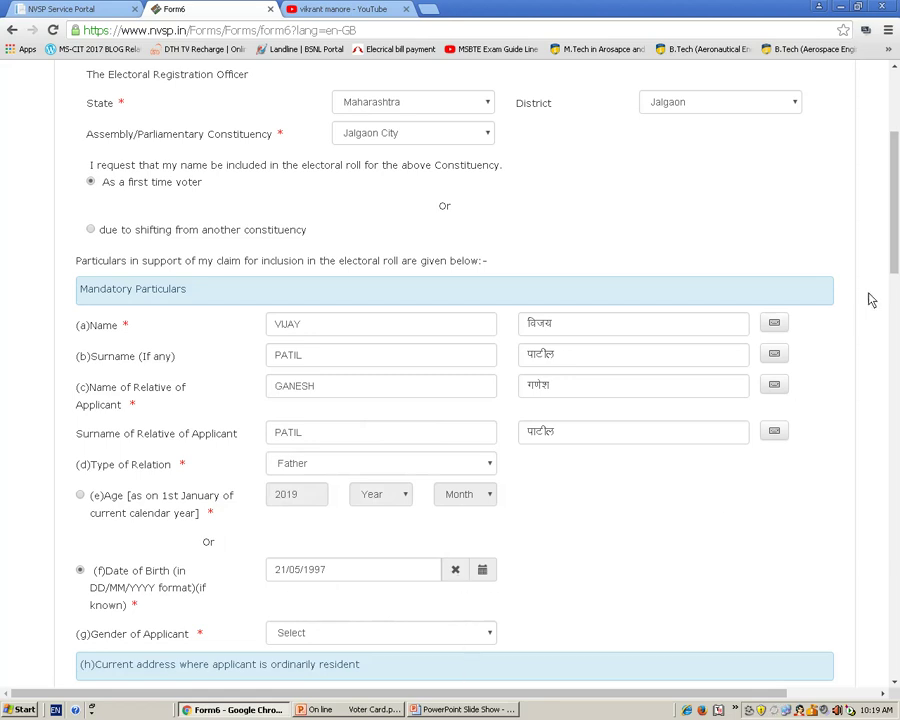
- Select Male as the gender and type the current house number in English
left_click_drag(895, 245, 896, 336)
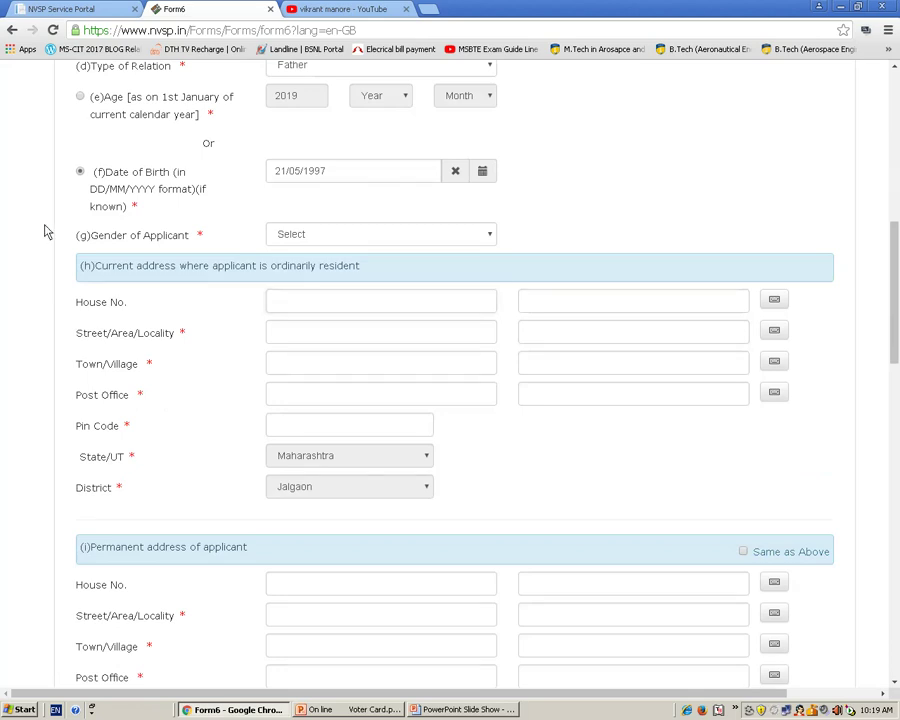
left_click(435, 240)
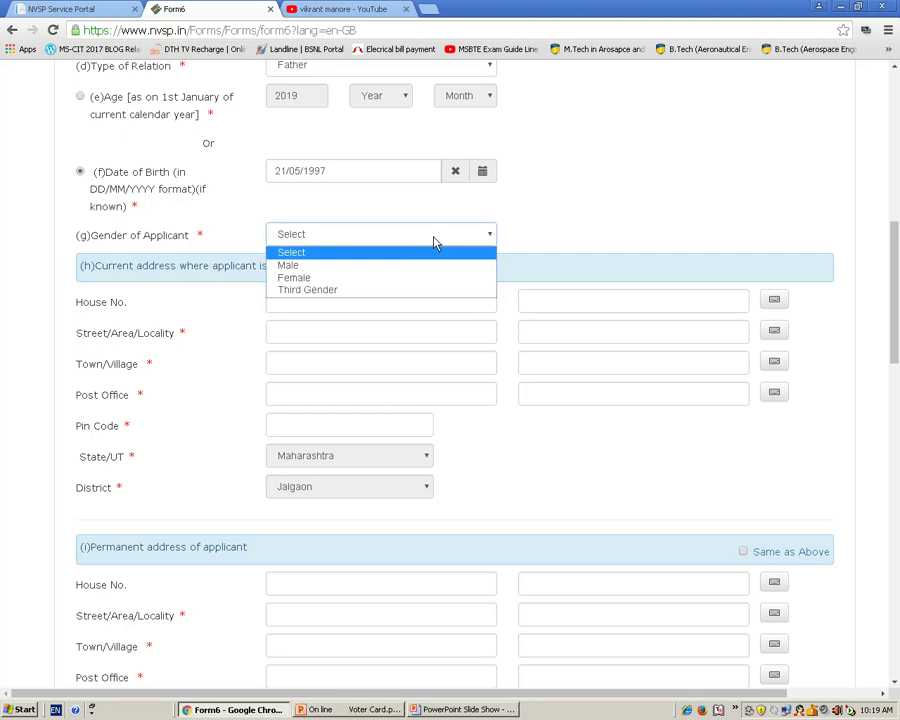
left_click(333, 266)
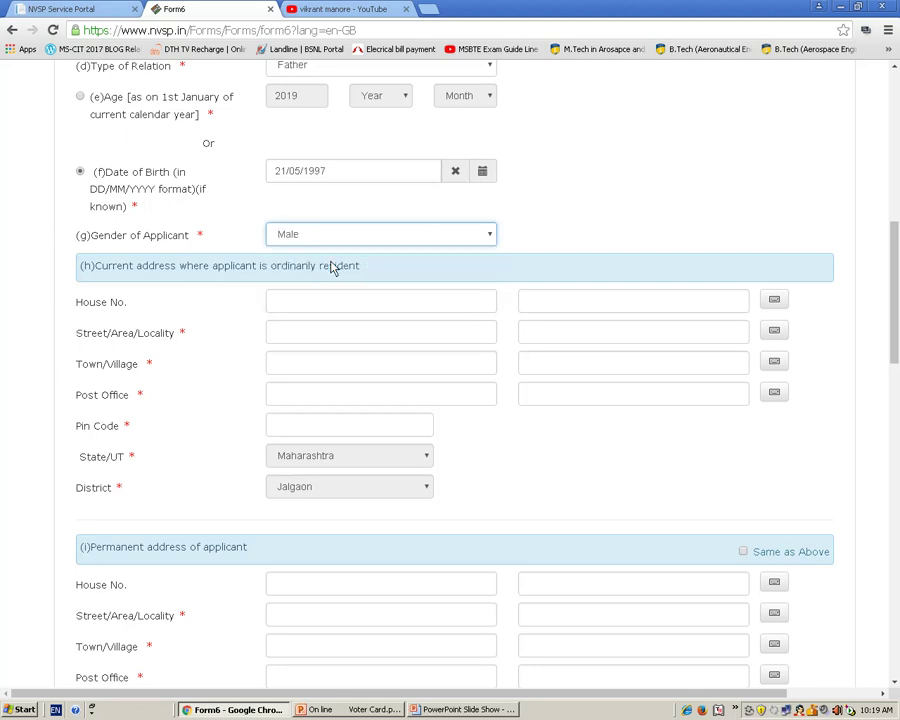
left_click(295, 309)
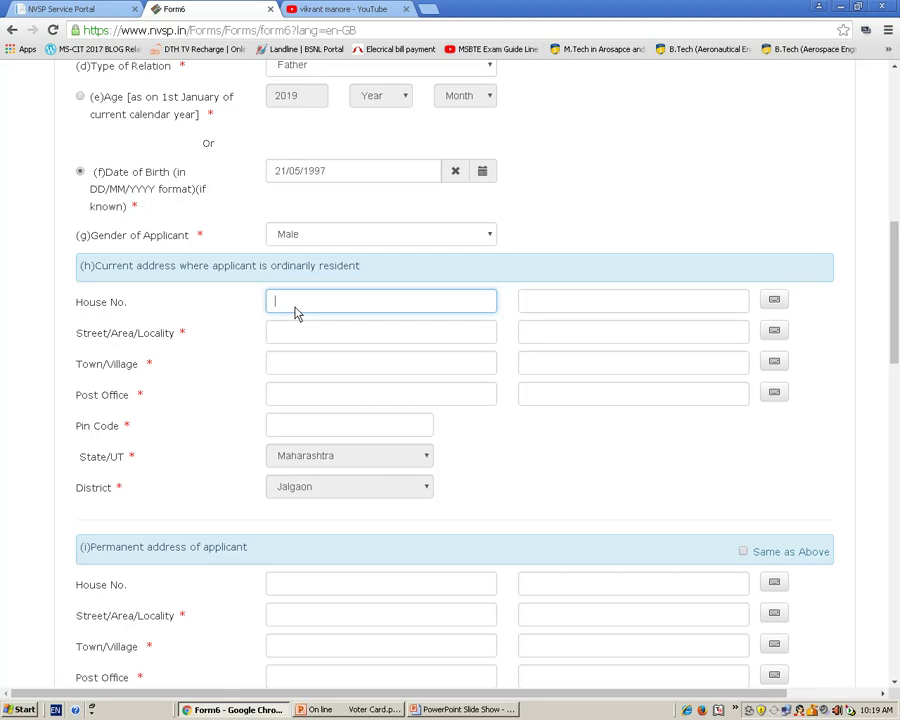
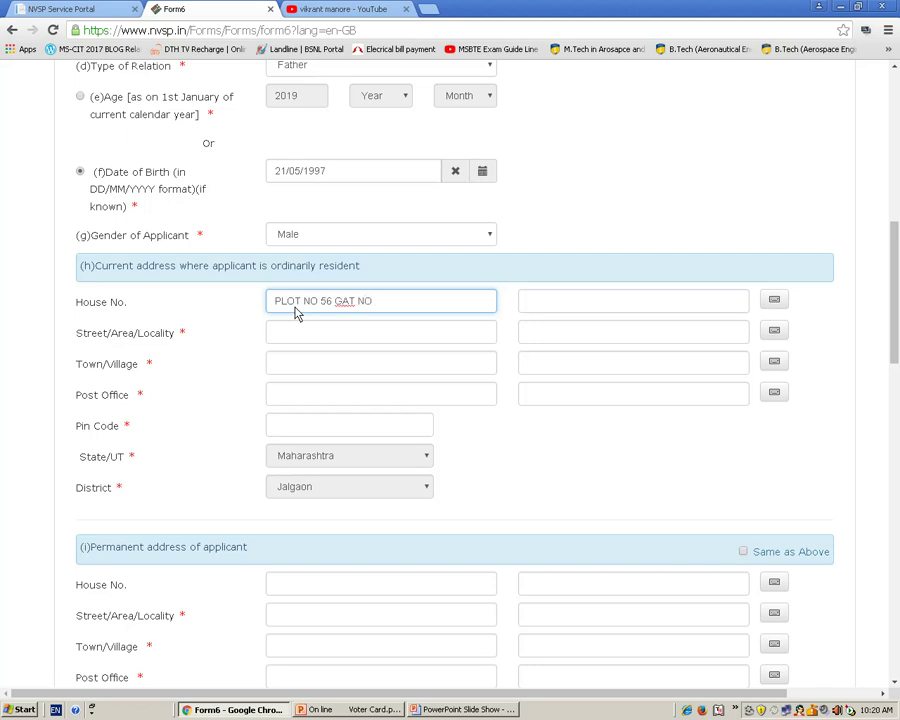
left_click(295, 341)
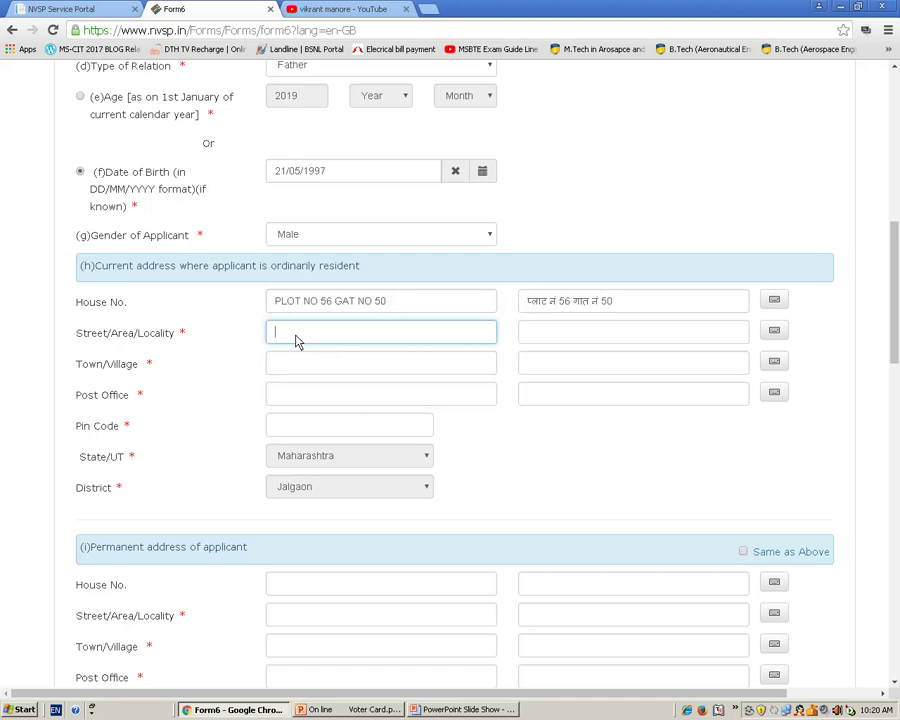
- Correct the Hindi house number to include गट using the Inscript on-screen keyboard
left_click(590, 307)
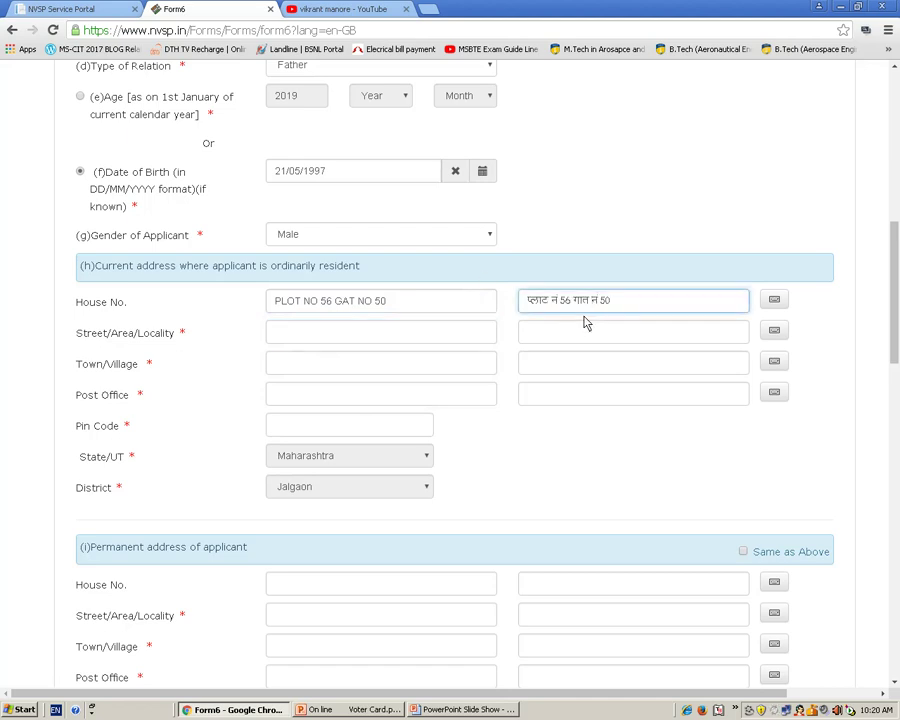
key("BackSpace")
key("BackSpace")
key("BackSpace")
key("BackSpace")
left_click(779, 302)
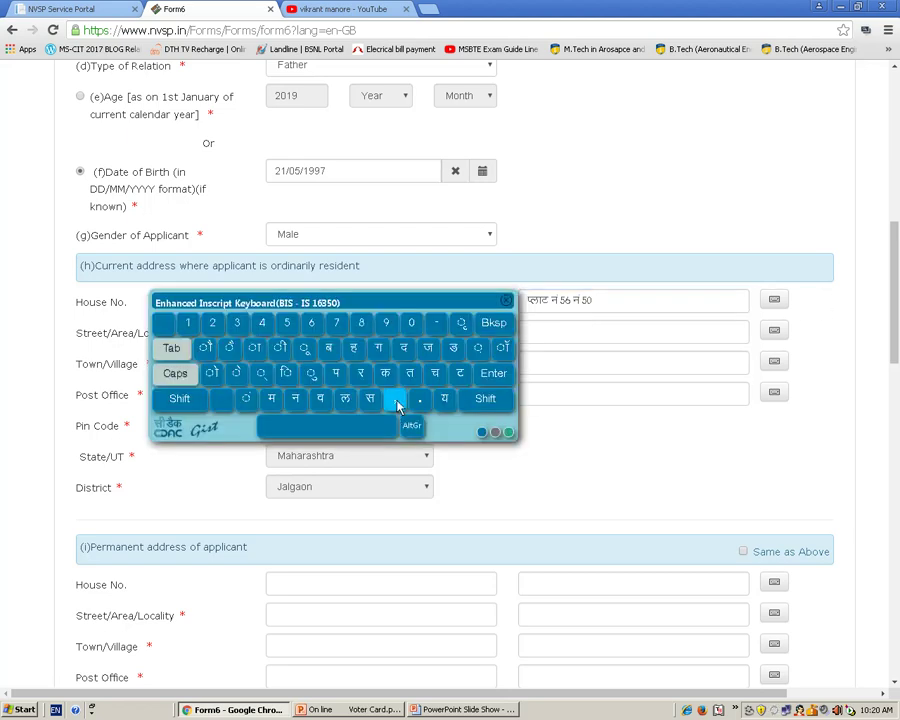
left_click(383, 357)
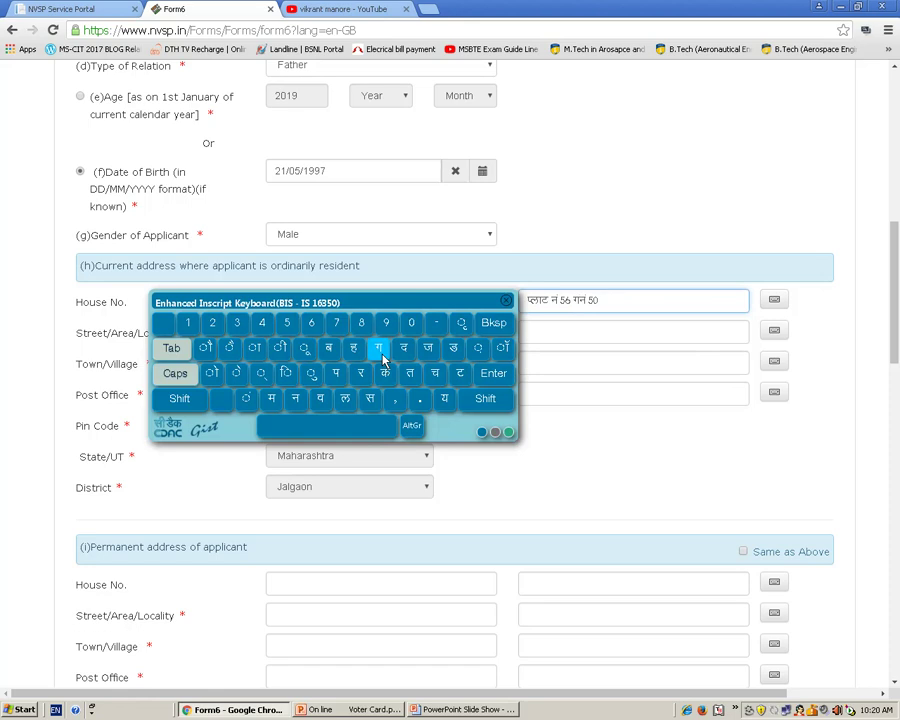
left_click(456, 376)
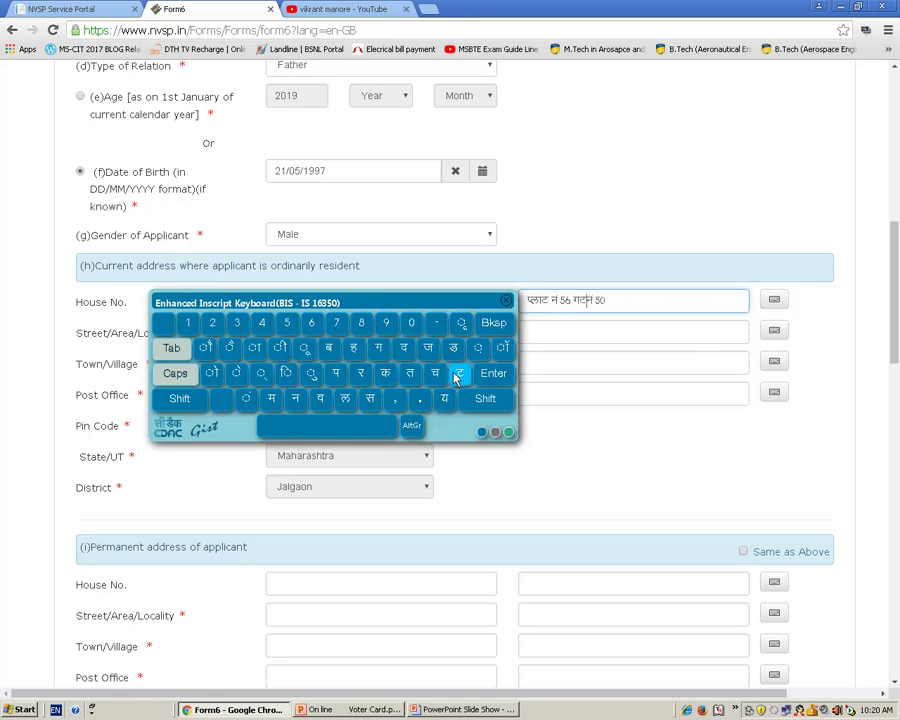
left_click(352, 418)
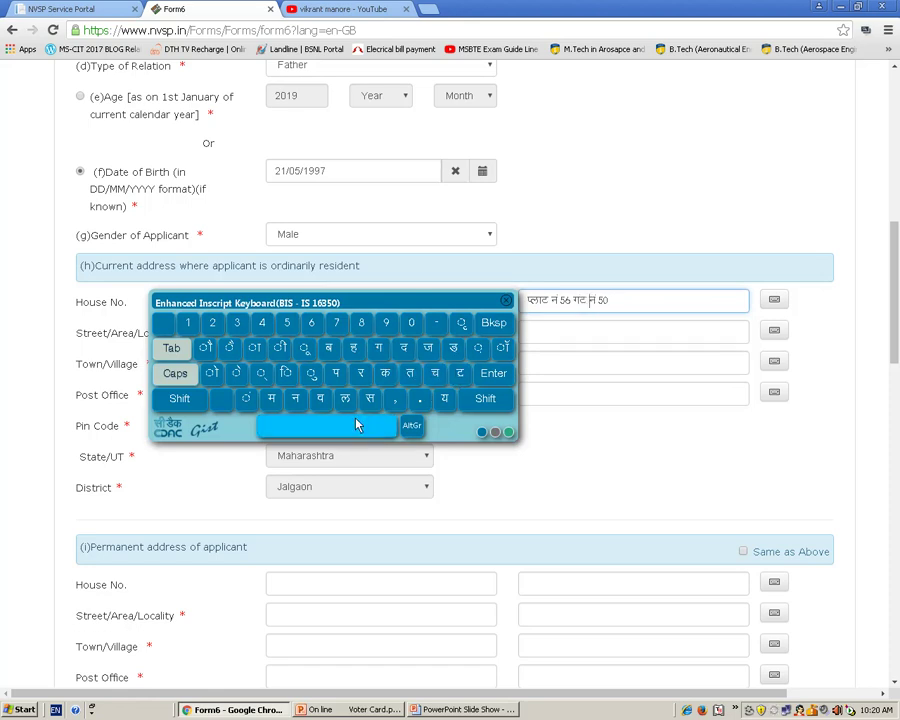
left_click(544, 336)
left_click(507, 303)
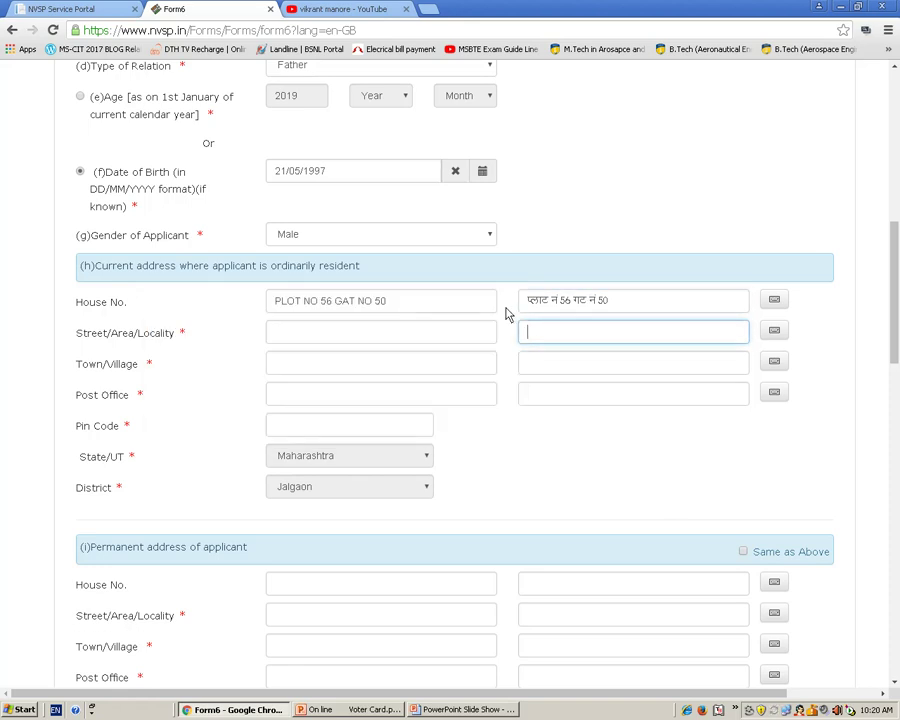
left_click(373, 340)
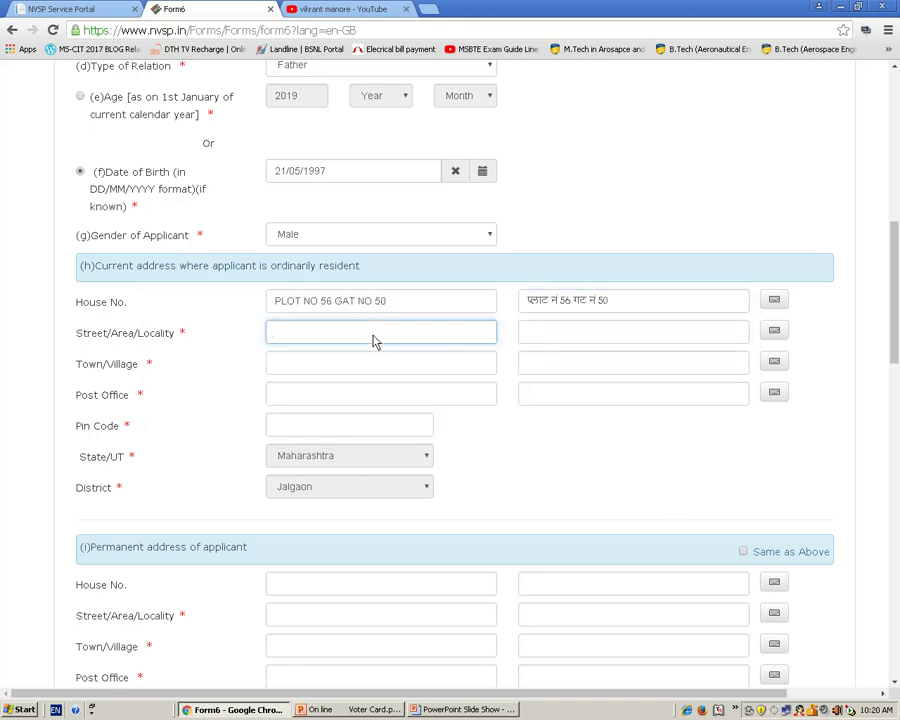
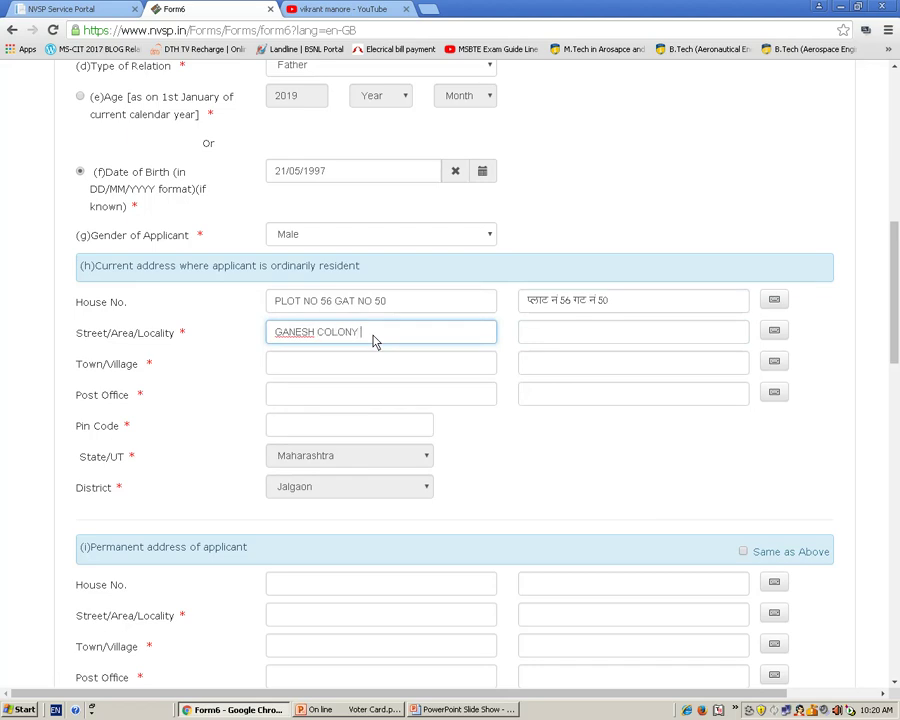
- Fill in the current address's street and locality, town/village, post office and pin code
left_click(327, 368)
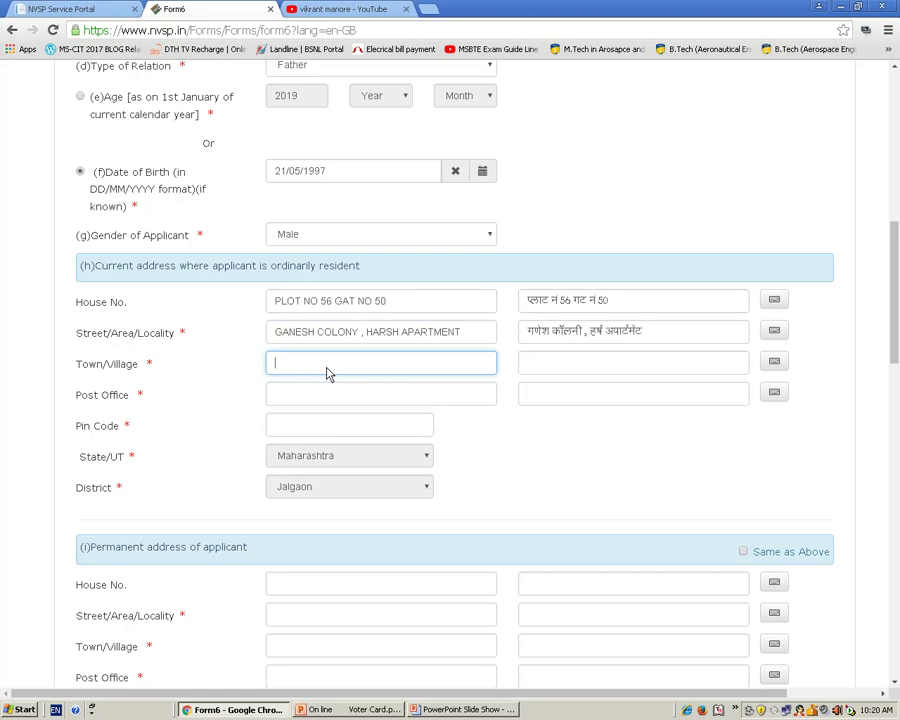
type("JALGAON")
left_click(329, 390)
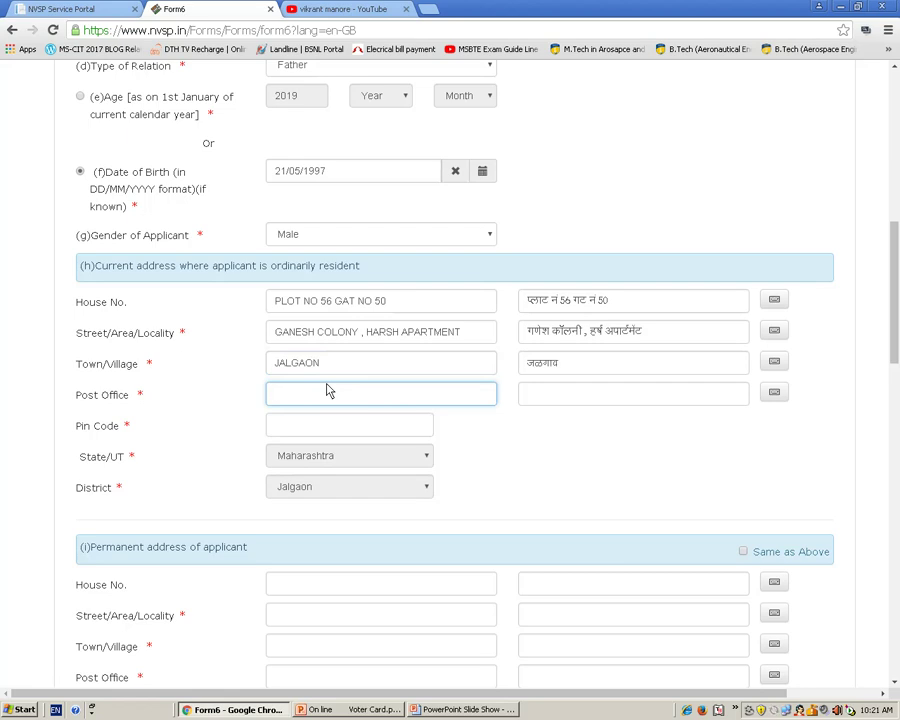
type("JALGAON")
left_click(355, 430)
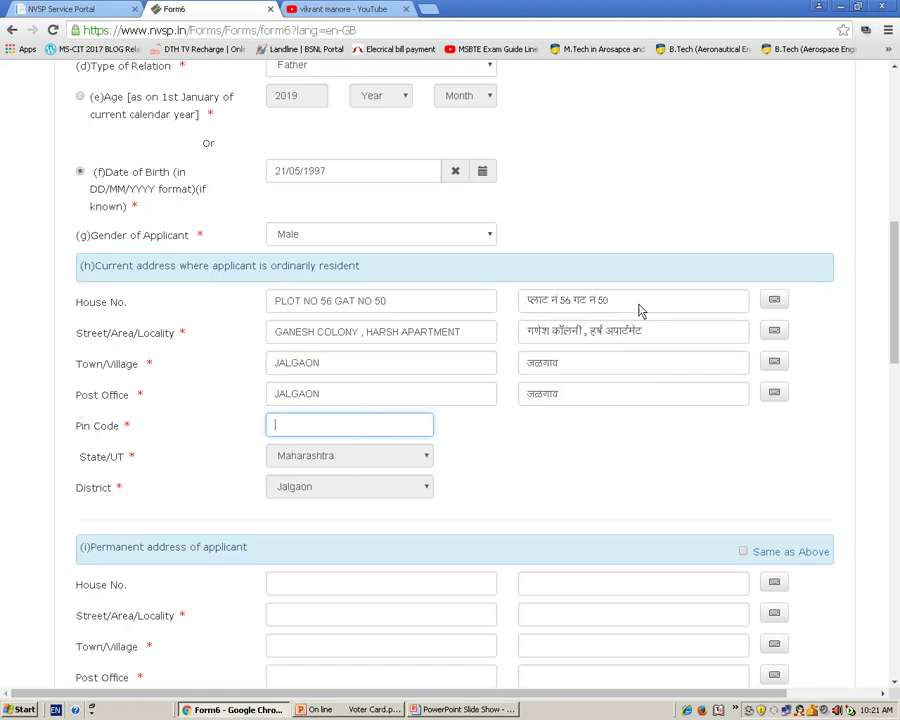
type("425001")
- Tick 'Same as Above' so the permanent address copies the current address
scroll(895, 400, "down", 2)
left_click_drag(896, 385, 880, 402)
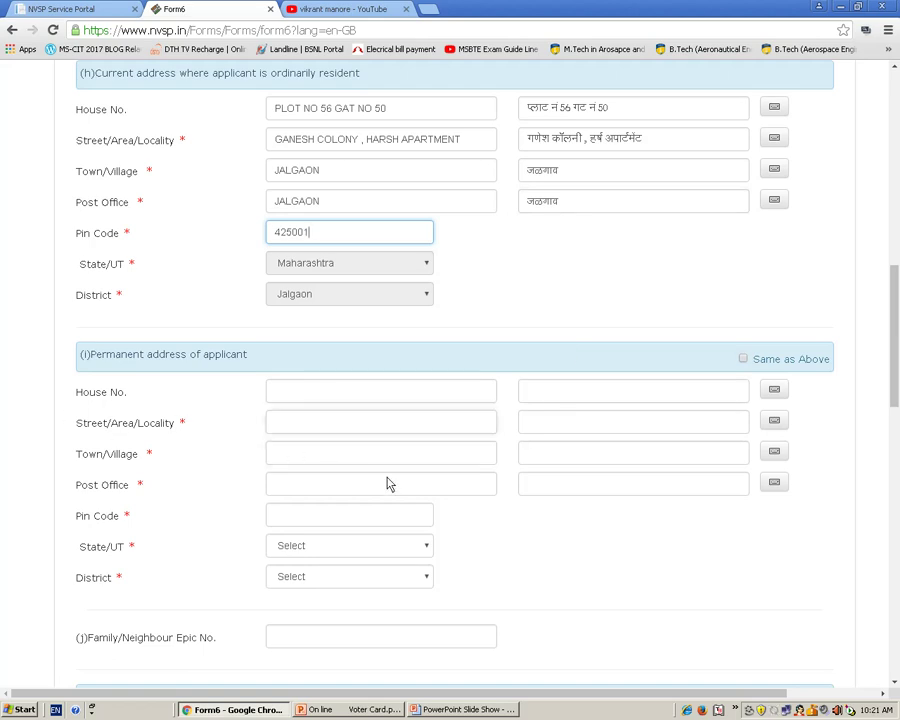
left_click(743, 359)
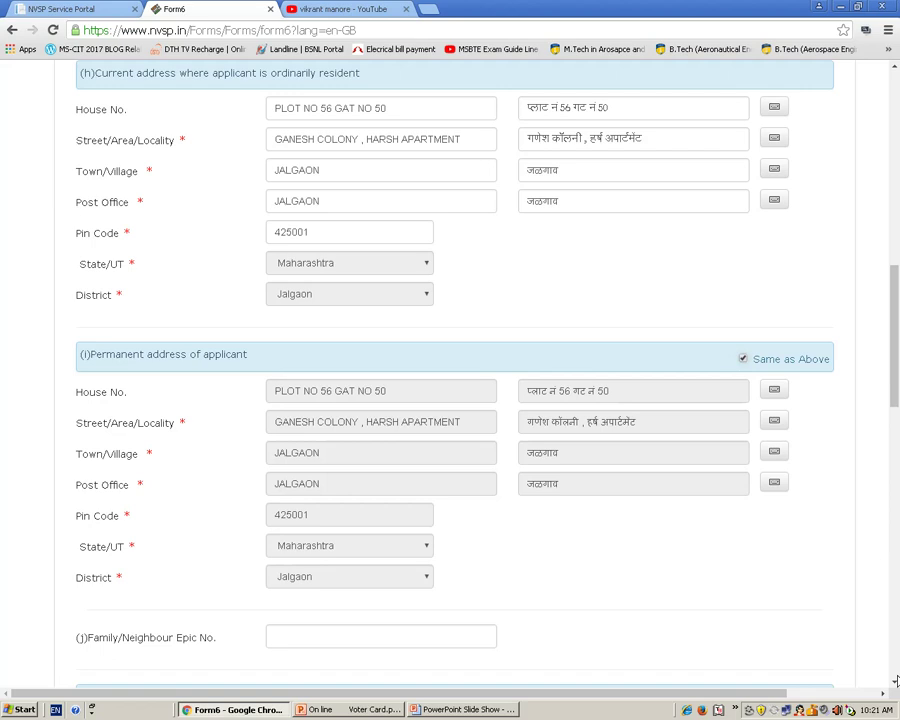
scroll(896, 680, "down", 3)
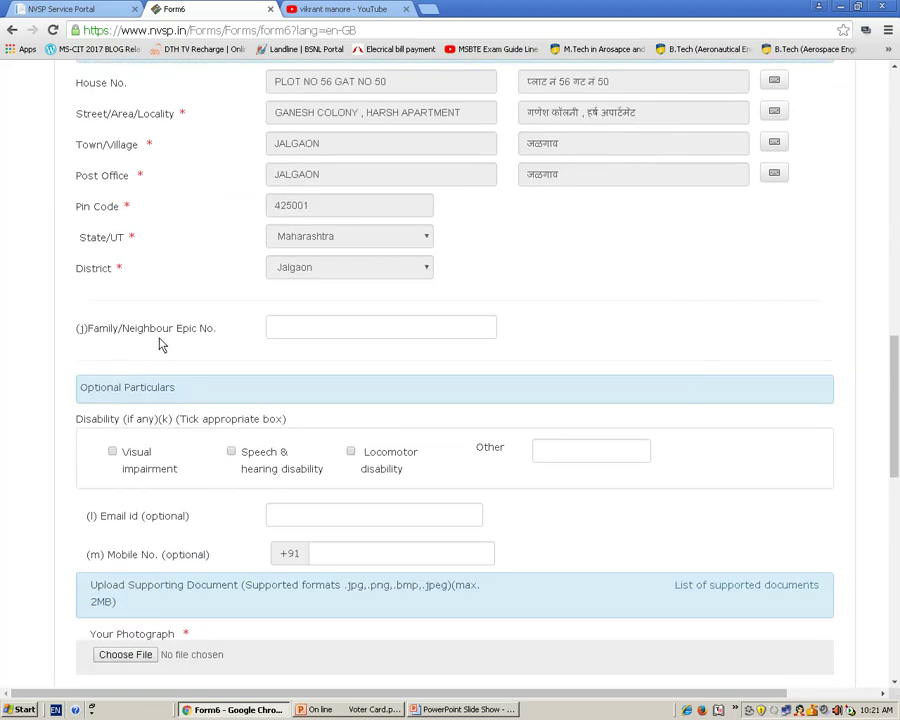
left_click(289, 336)
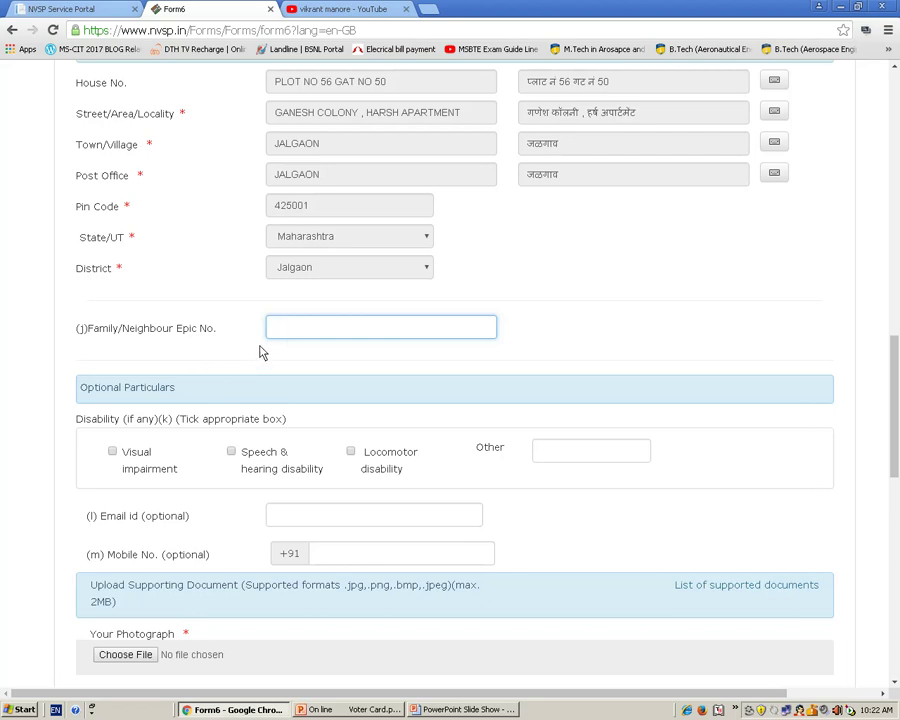
type("333")
key("BackSpace")
key("BackSpace")
key("BackSpace")
type("E4444")
key("BackSpace")
key("BackSpace")
key("BackSpace")
key("BackSpace")
key("BackSpace")
- Enter the applicant's e-mail address in the Email id field, correcting the mistyped text
left_click(588, 461)
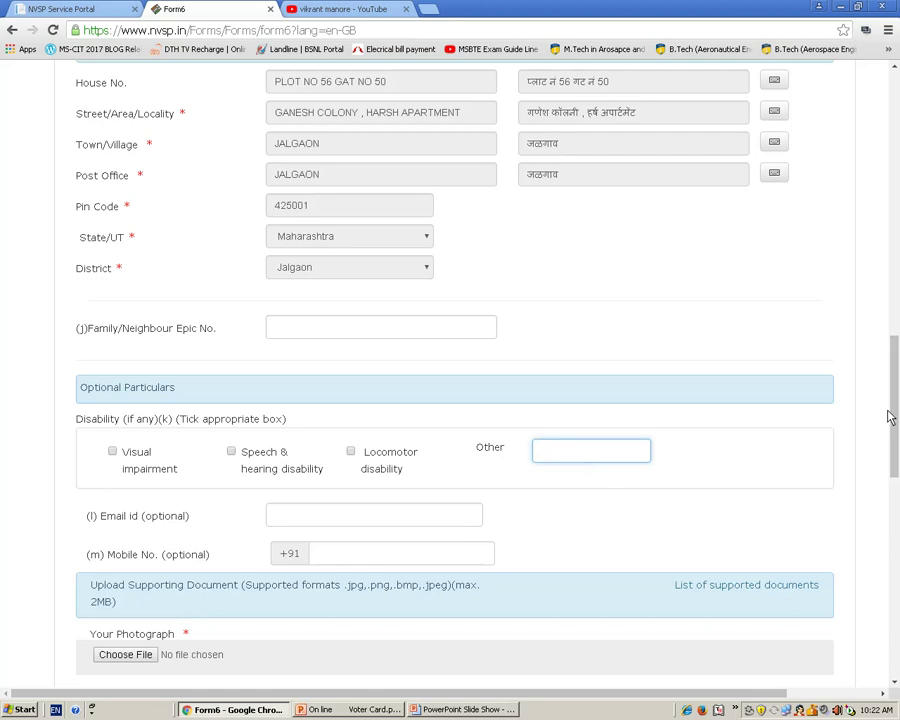
scroll(890, 417, "down", 2)
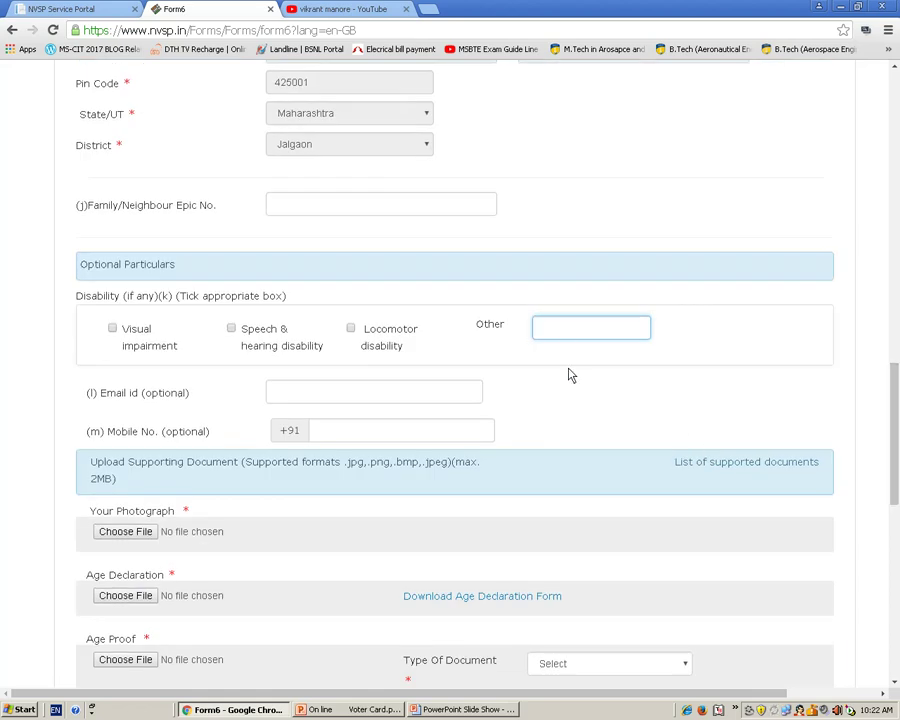
left_click(330, 398)
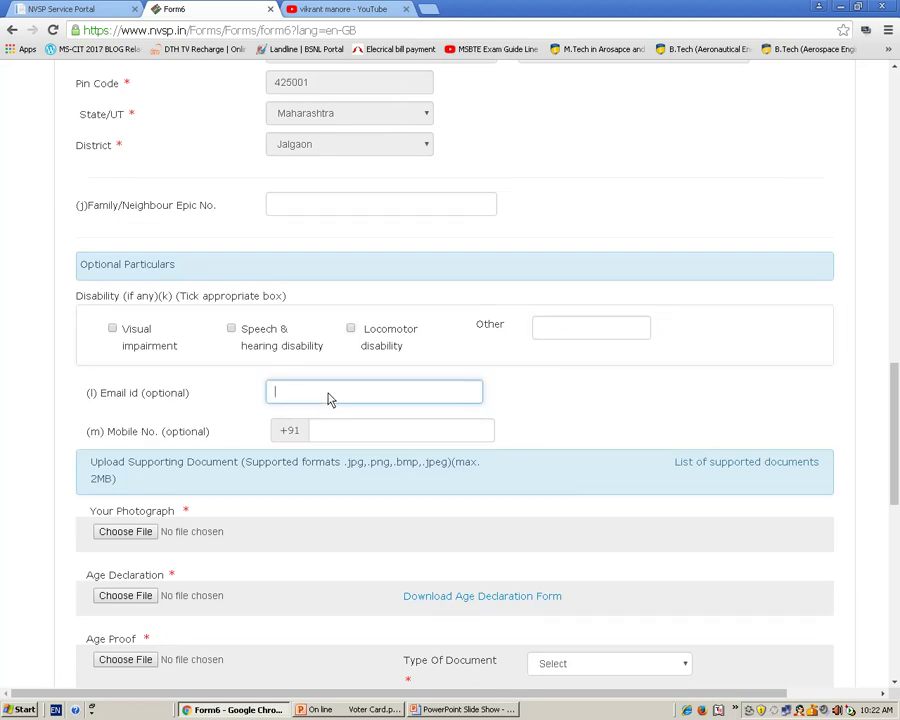
type("T")
key("BackSpace")
type("VIJAY")
key("BackSpace")
key("BackSpace")
key("BackSpace")
key("BackSpace")
key("BackSpace")
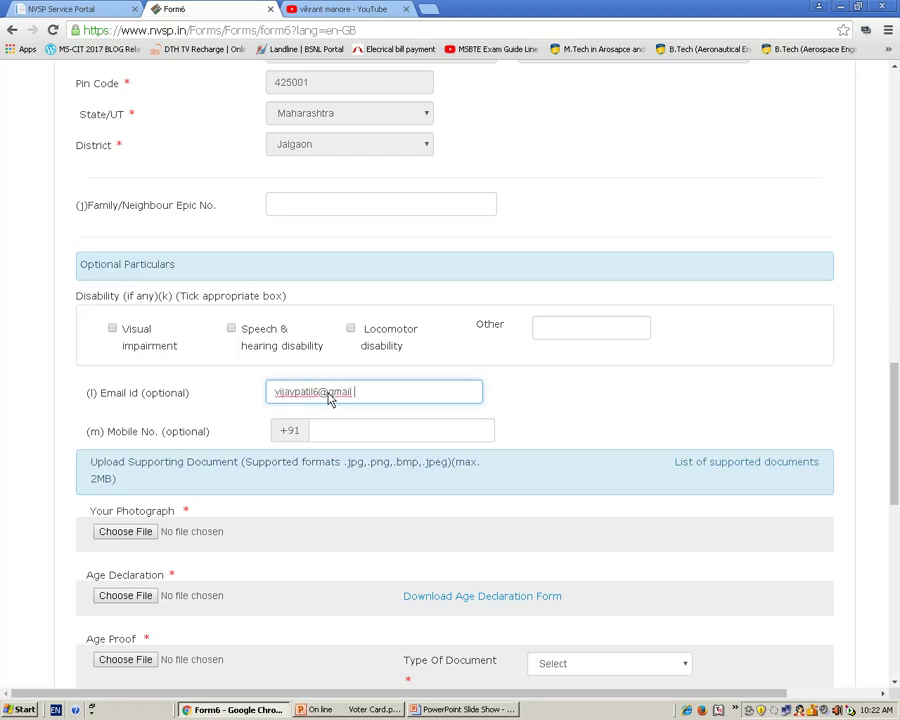
- Enter the applicant's mobile number and scroll down to the document uploads
left_click(352, 429)
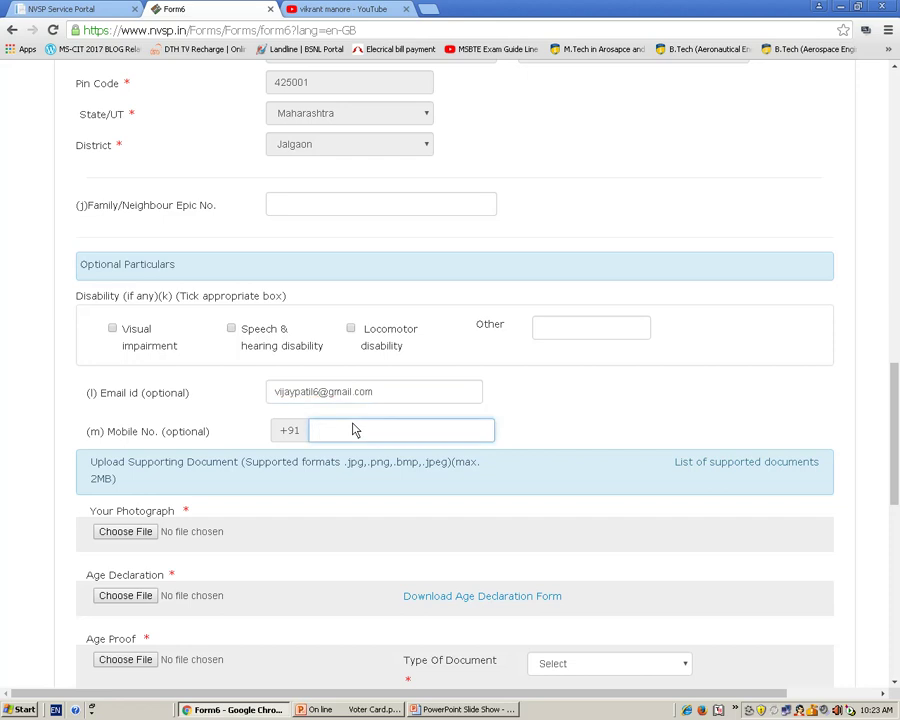
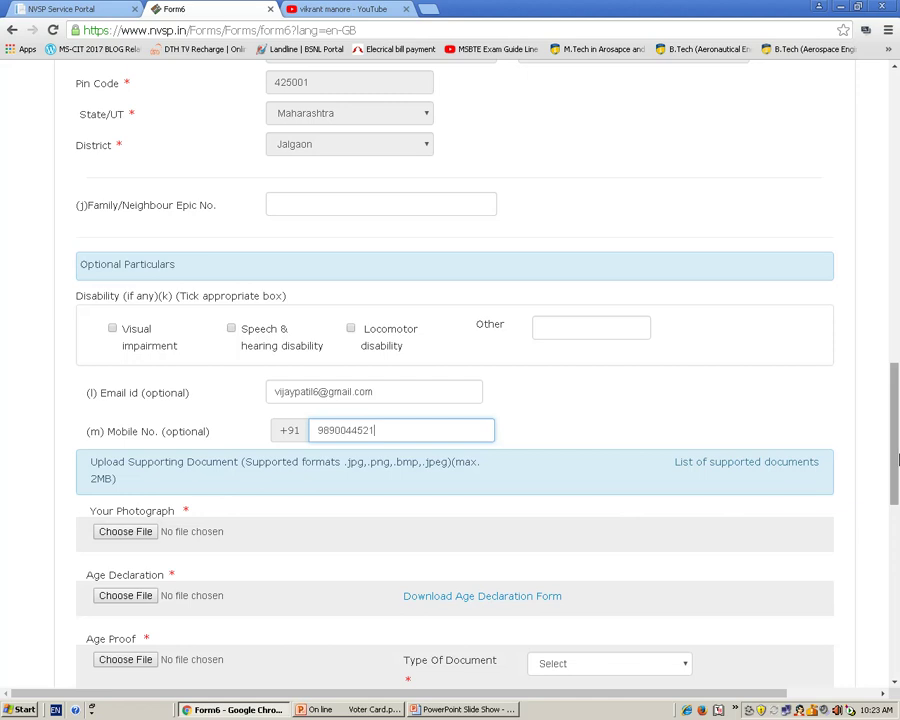
left_click_drag(897, 458, 893, 525)
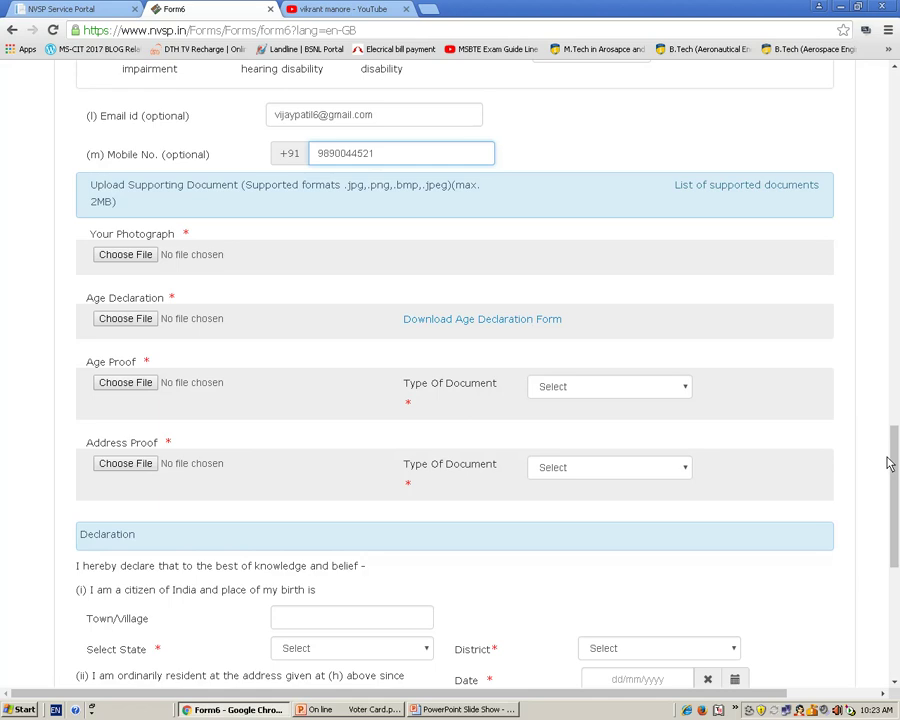
left_click(143, 320)
left_click(129, 258)
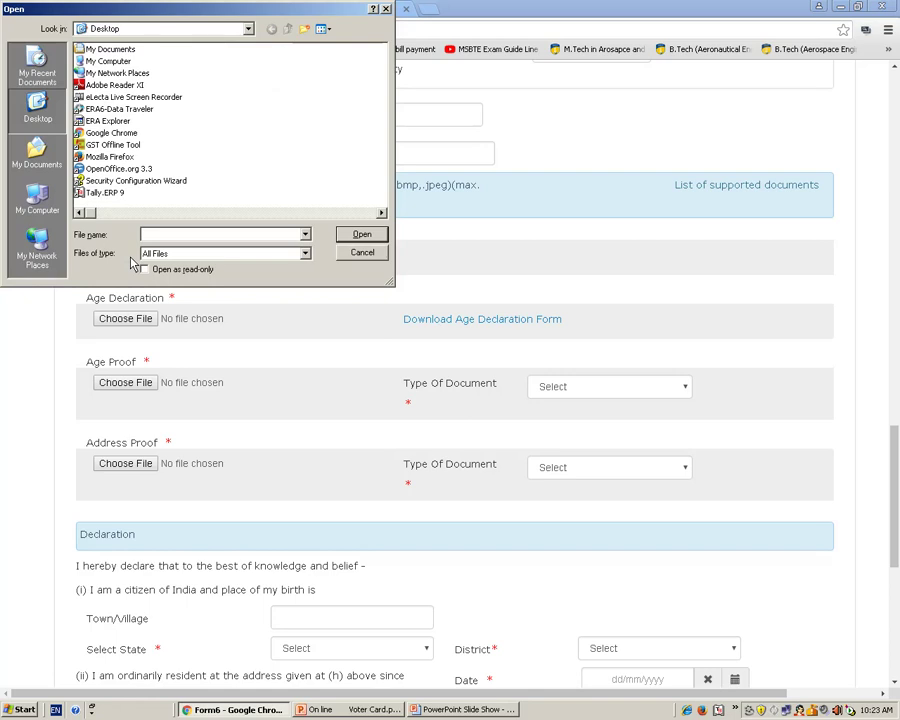
left_click(25, 158)
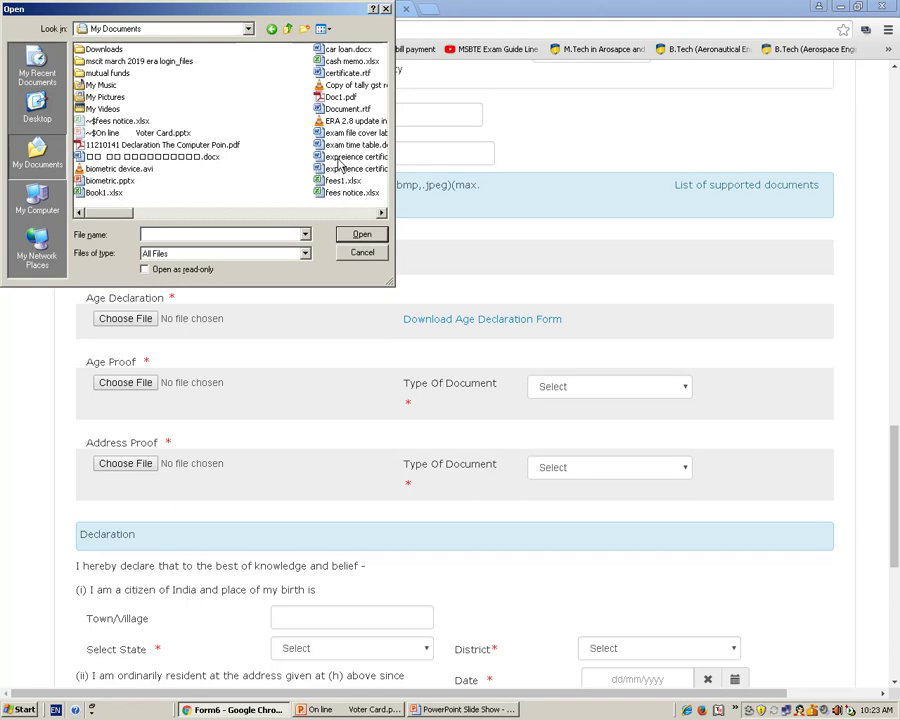
double_click(104, 97)
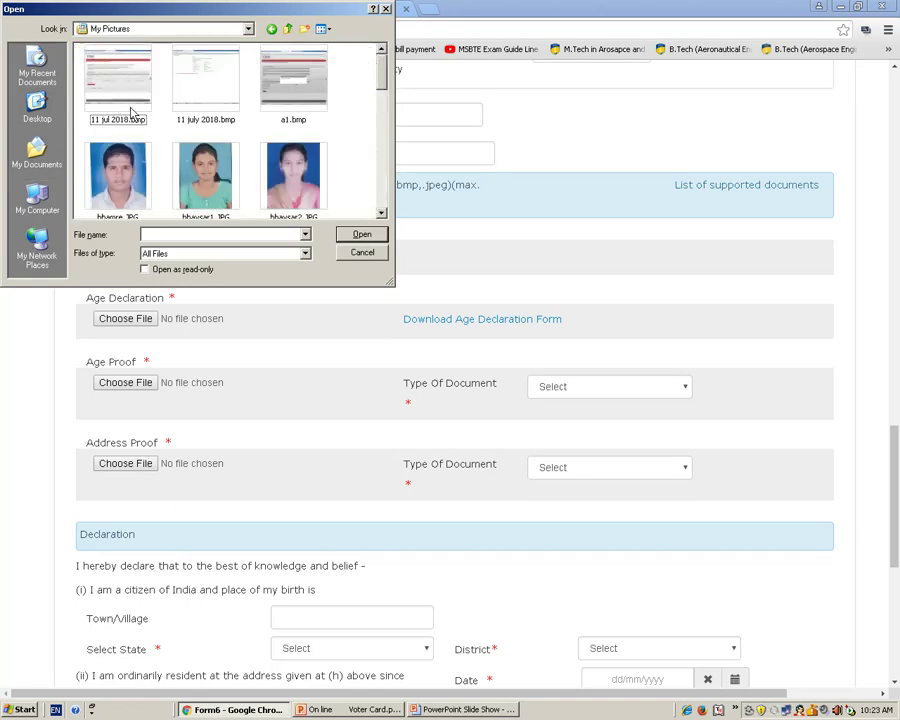
left_click(117, 176)
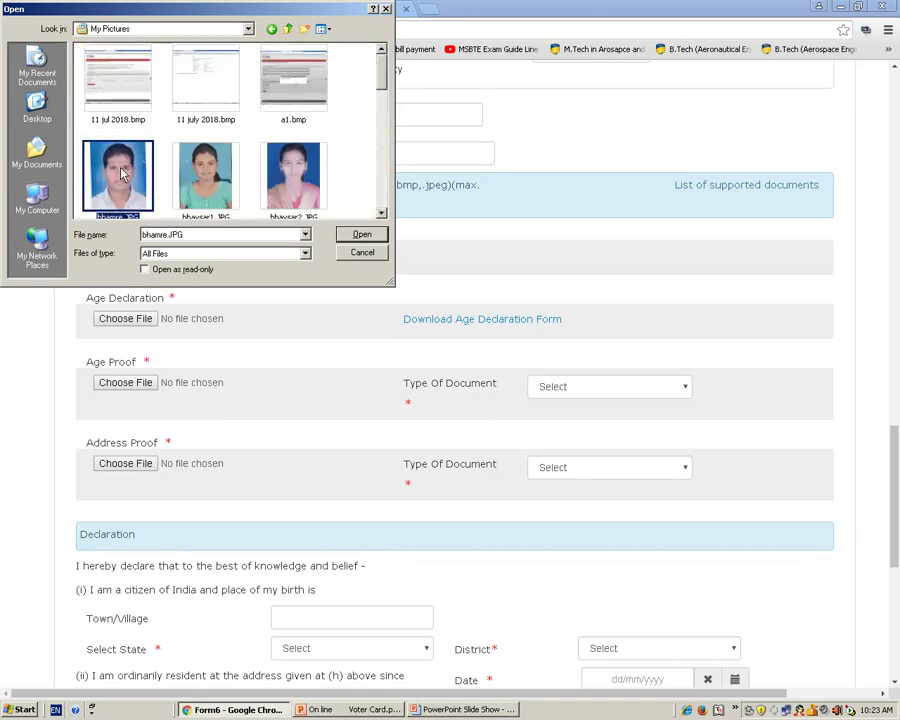
left_click(346, 236)
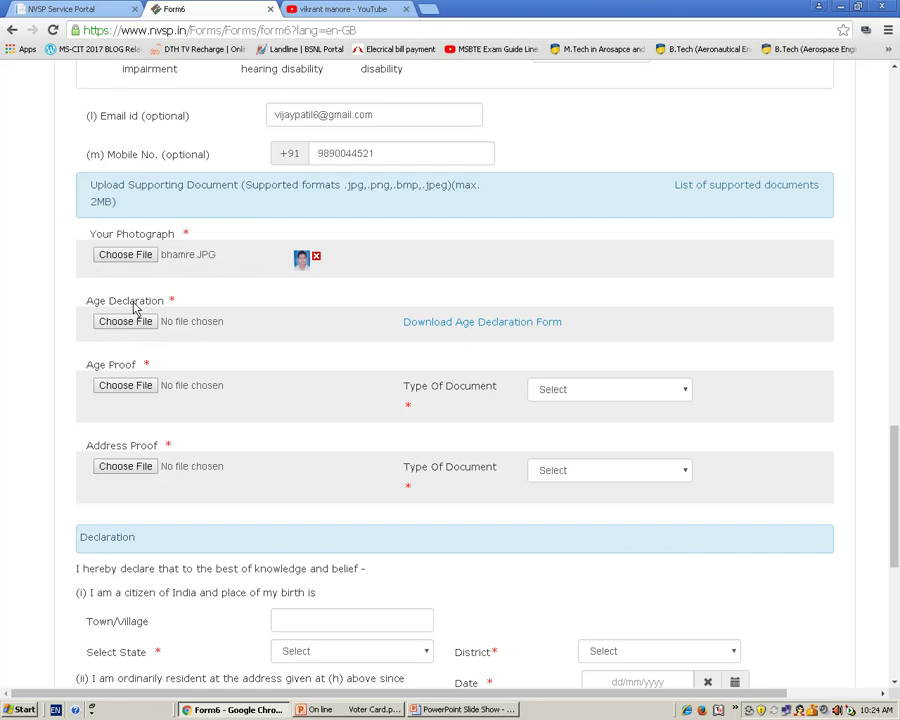
- Set the Age Proof document type to Aadhar letter issued by UIDAI
left_click(134, 390)
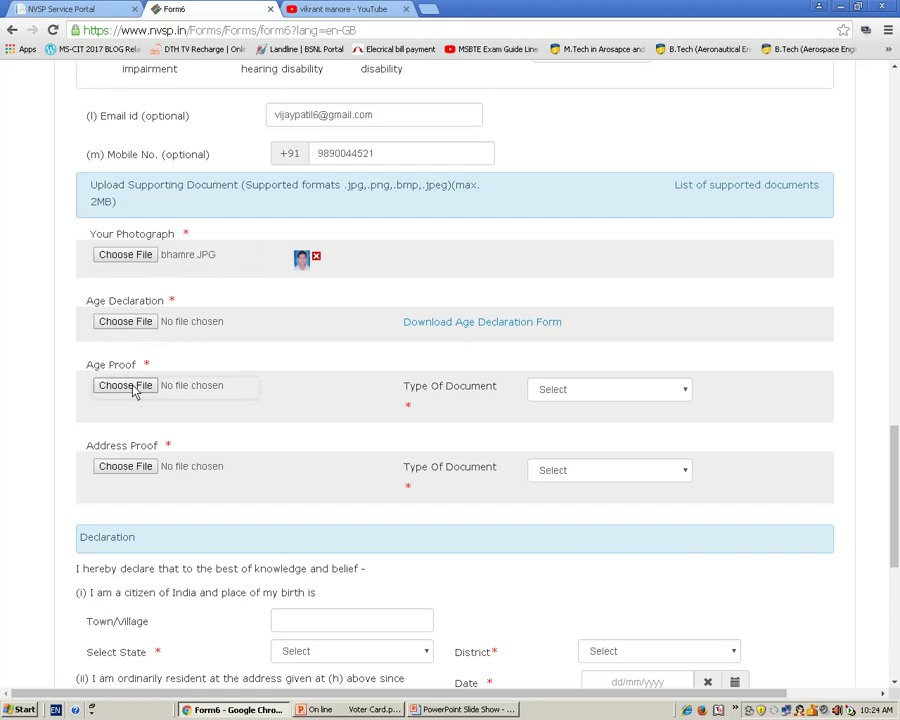
left_click(670, 396)
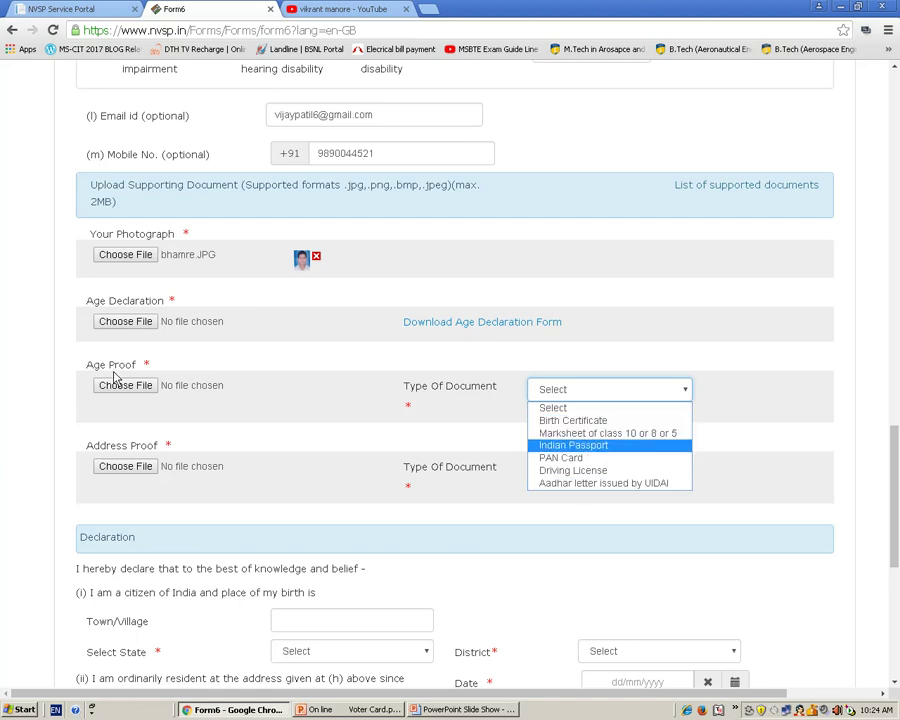
left_click(549, 484)
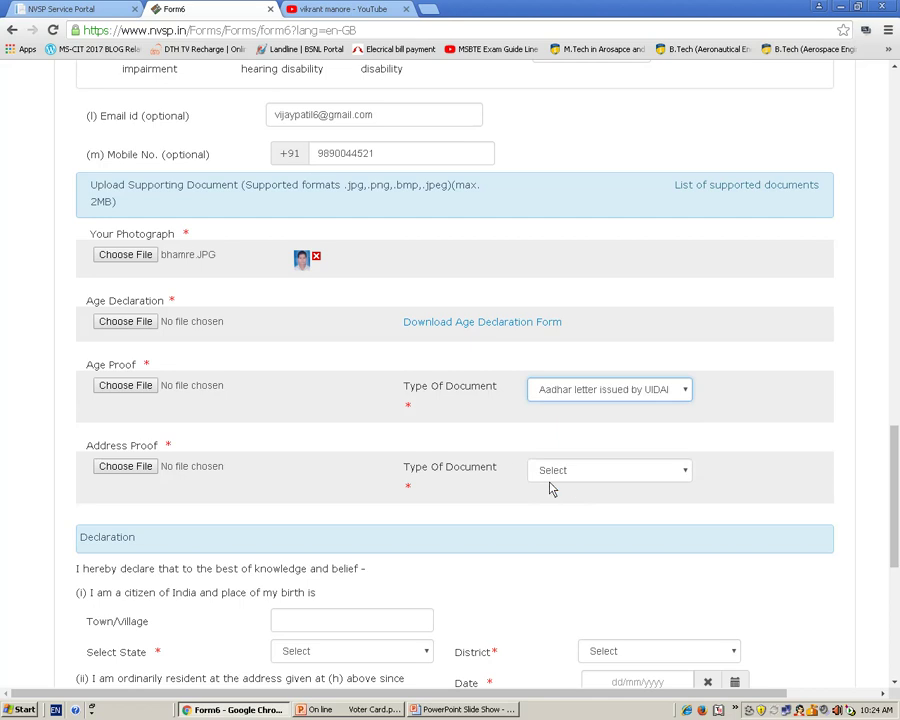
- Try attaching 11 jul 2018.bmp as age proof and dismiss the over-2MB warning
left_click(139, 392)
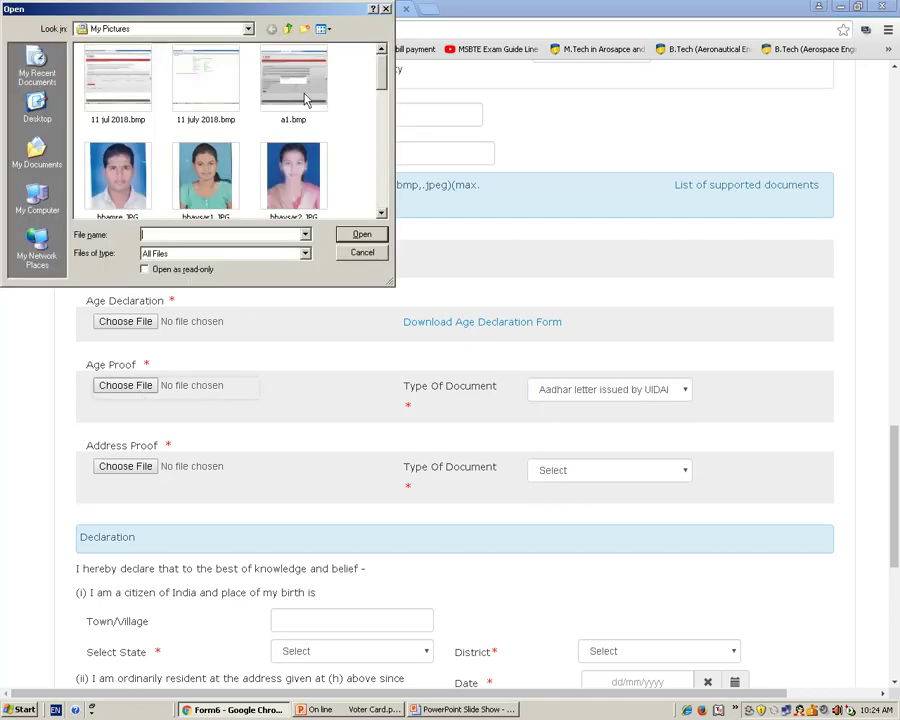
left_click(134, 77)
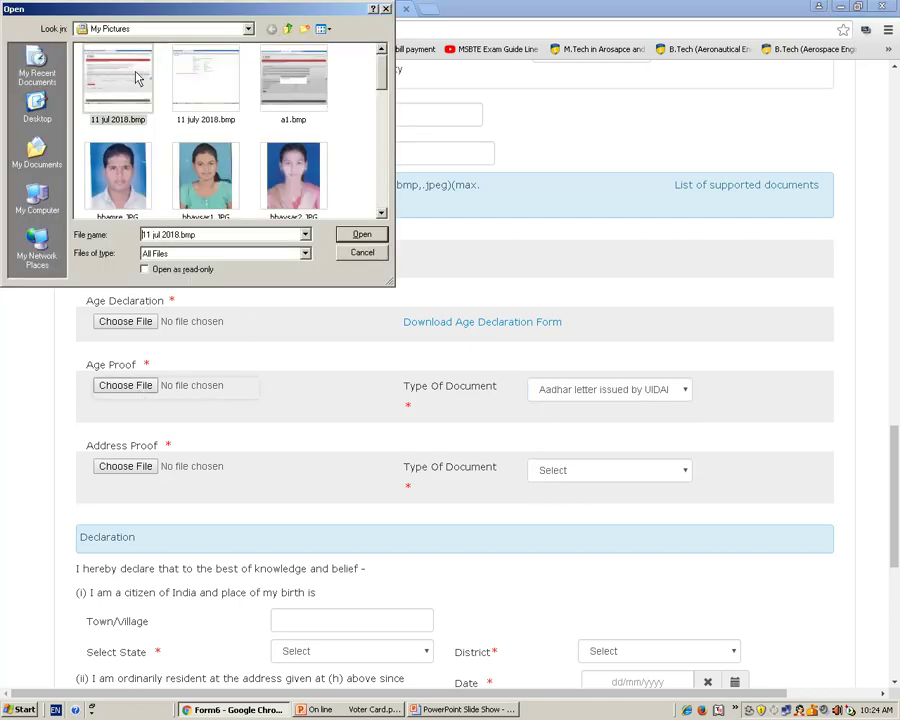
left_click(356, 239)
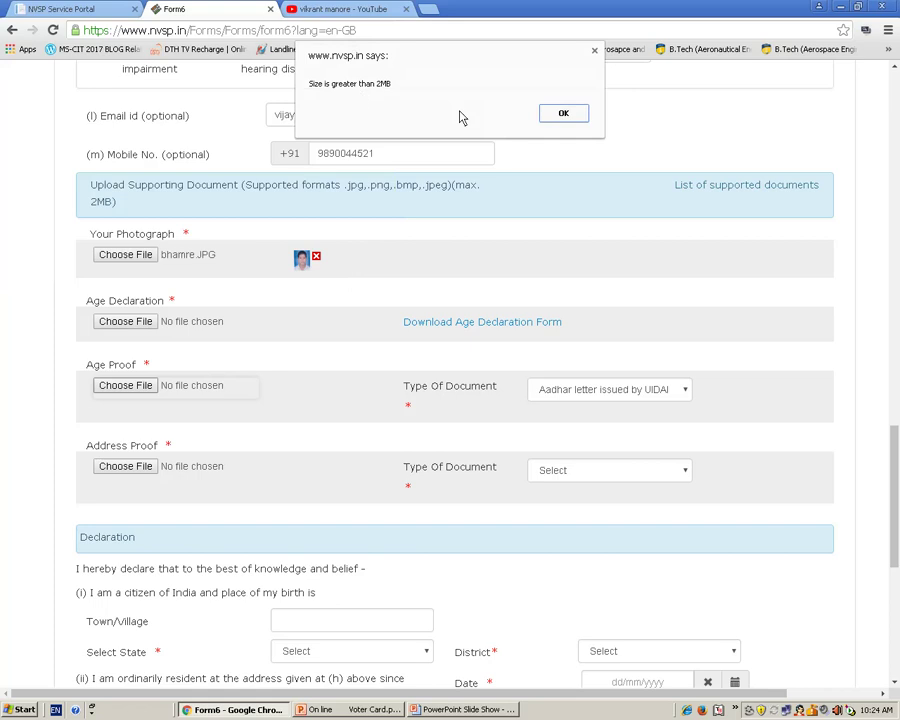
left_click(563, 115)
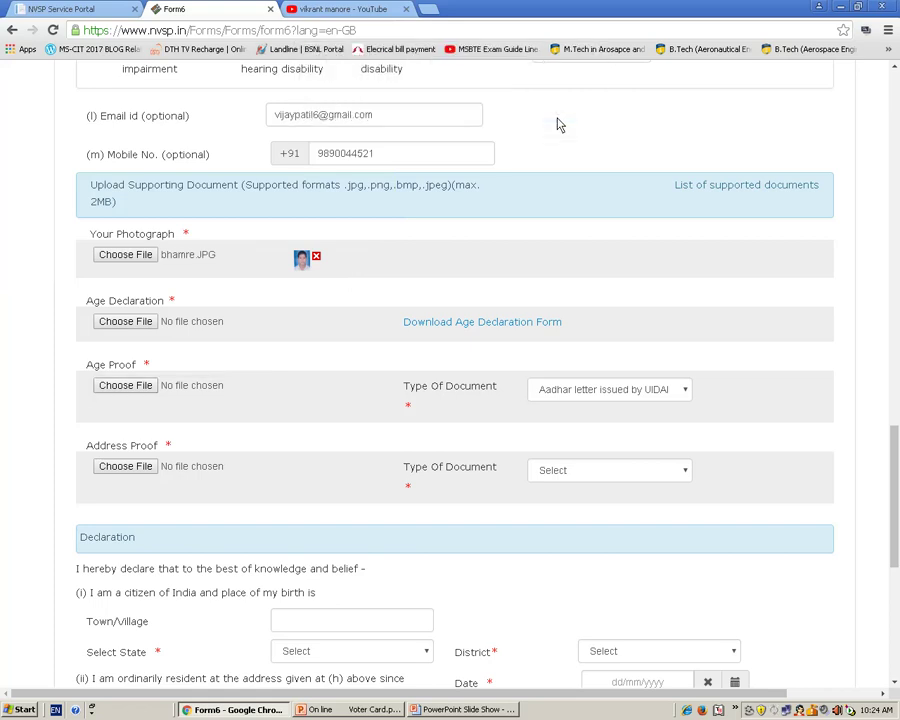
- After 11 july 2018.bmp is rejected as address proof, choose Driving License as its document type
left_click(123, 467)
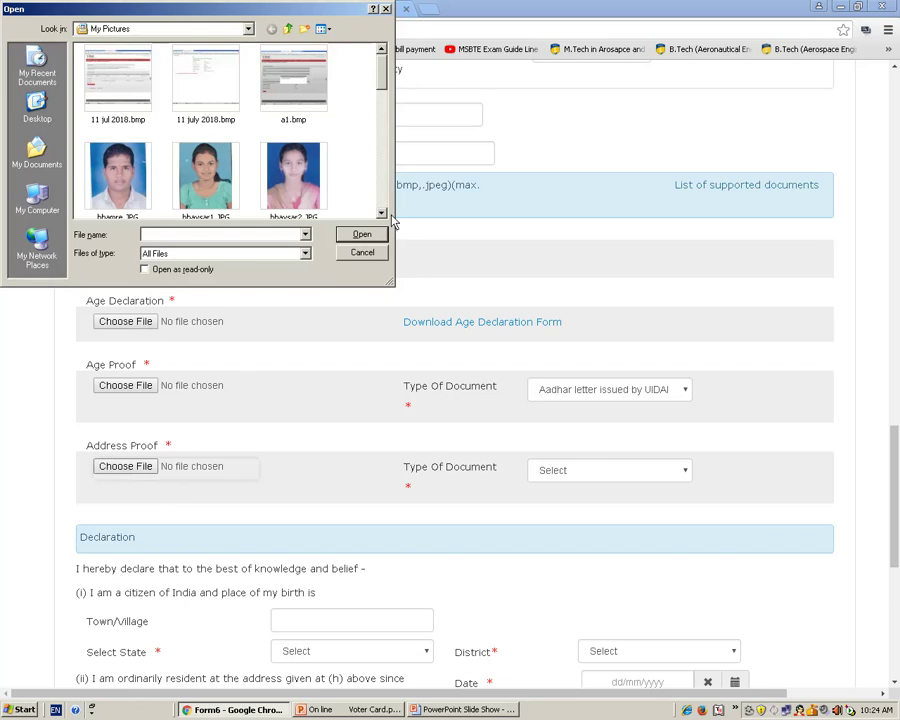
left_click(220, 82)
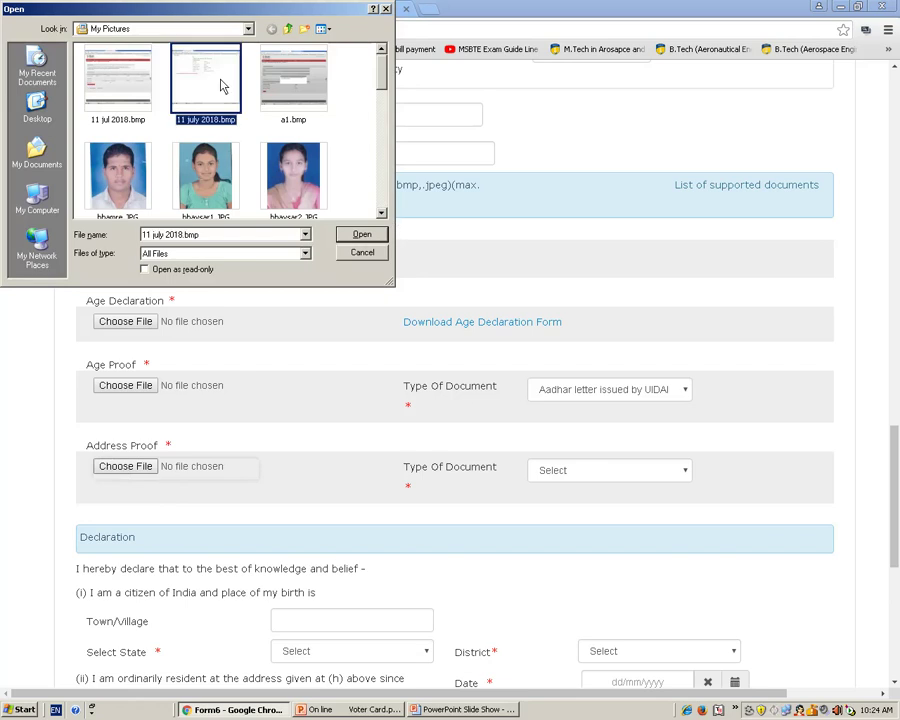
left_click(353, 242)
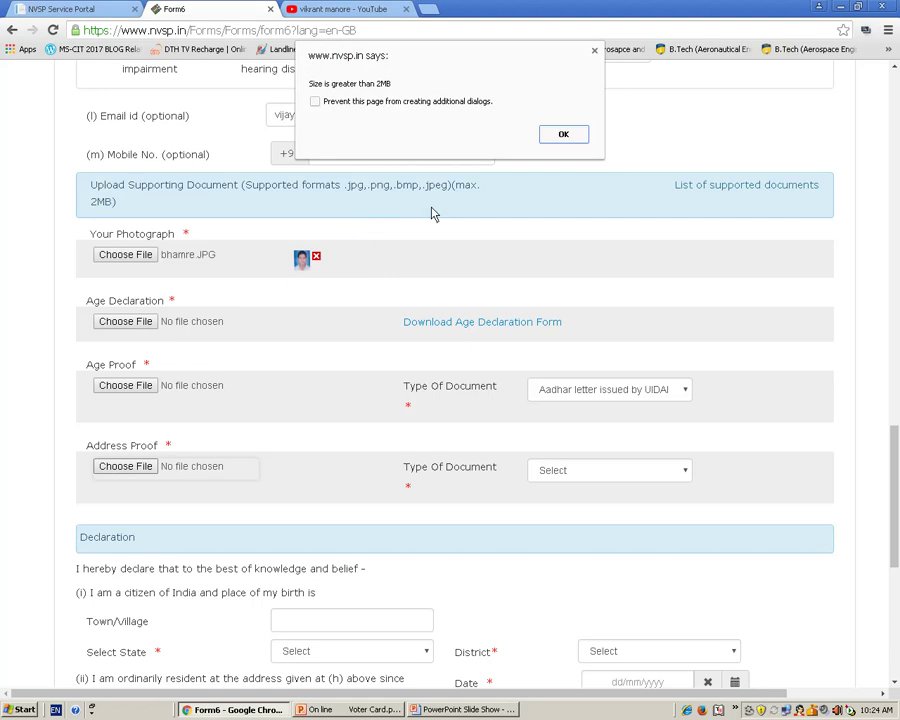
left_click(572, 135)
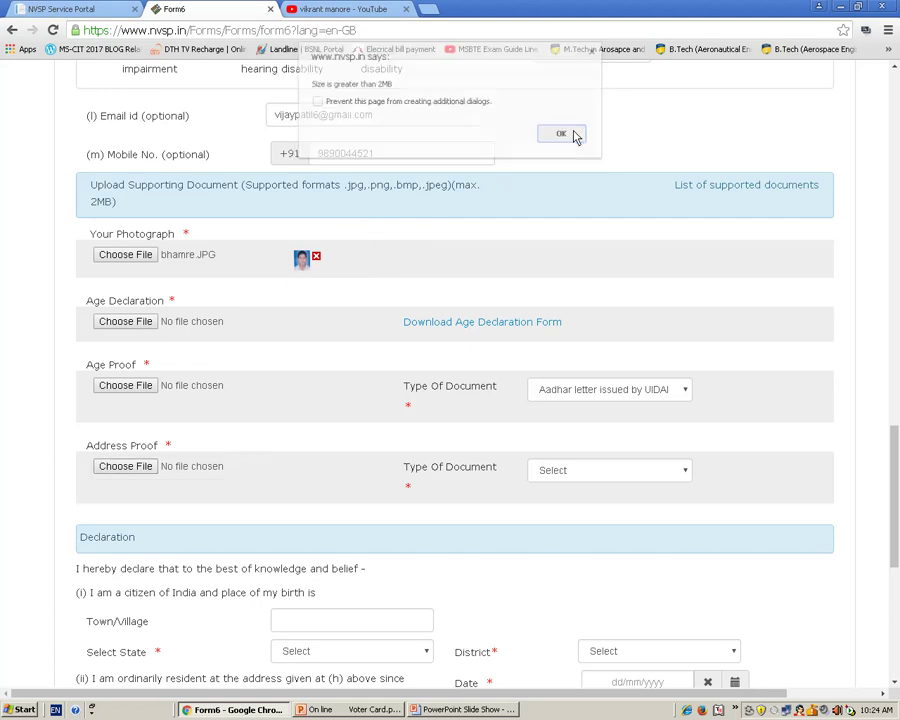
left_click(624, 471)
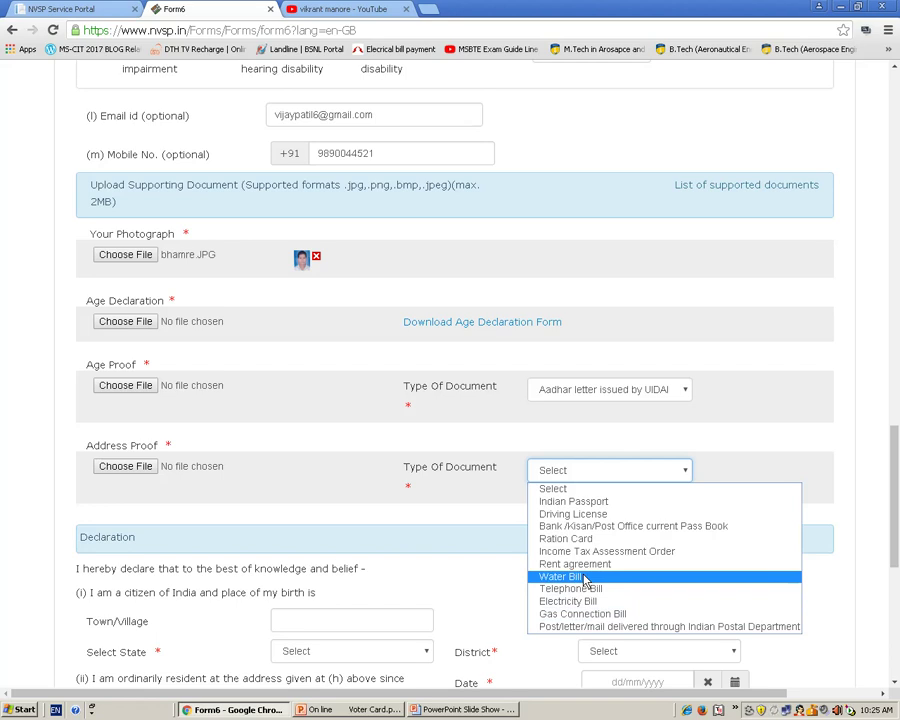
left_click(590, 514)
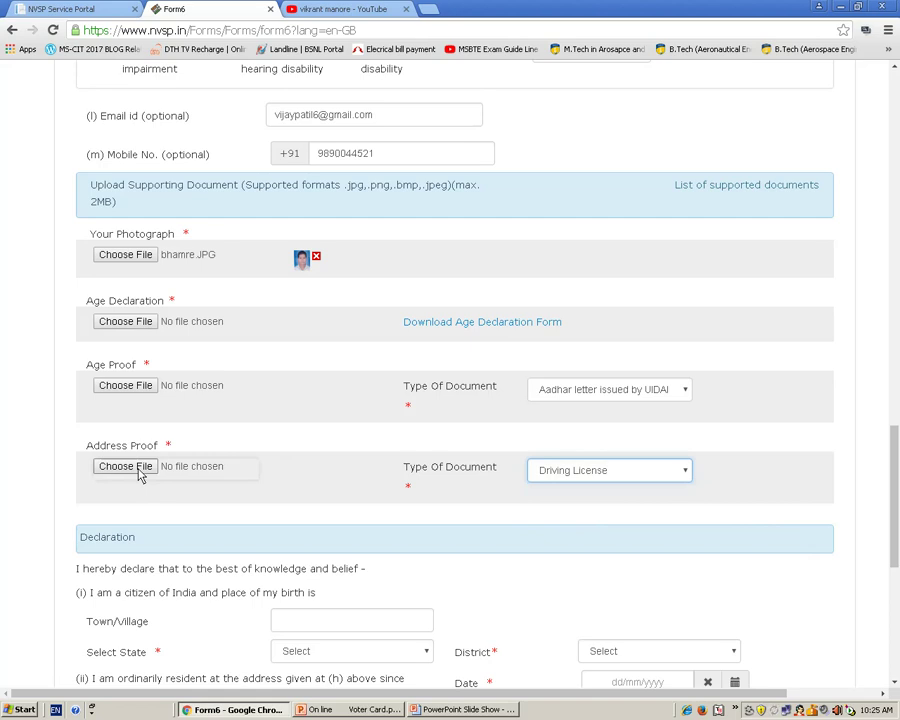
- Enter JALGAON as the birth town/village in the declaration
left_click_drag(892, 526, 896, 583)
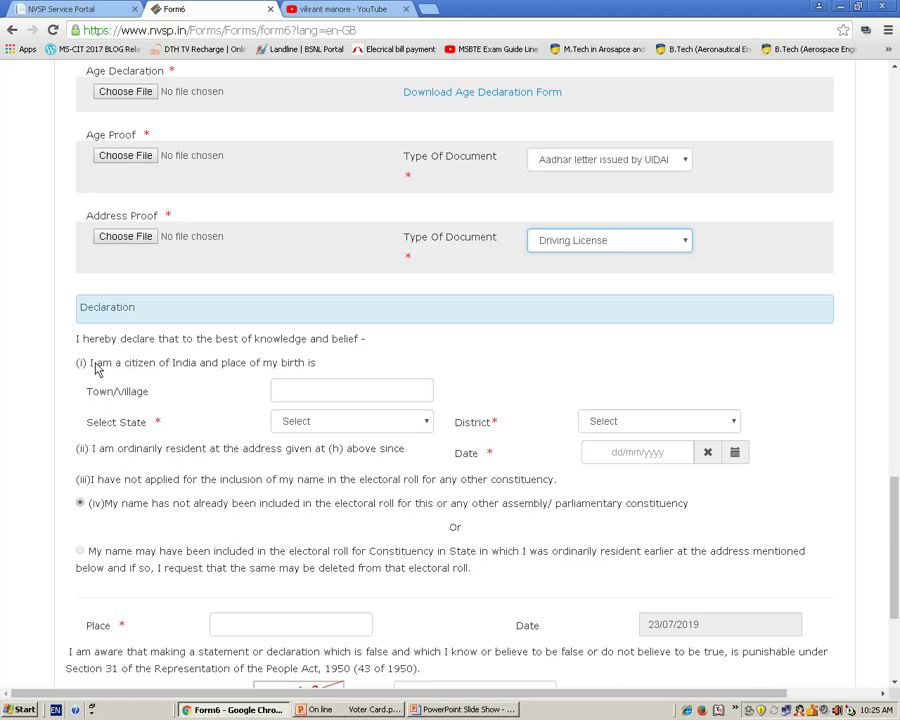
left_click(291, 397)
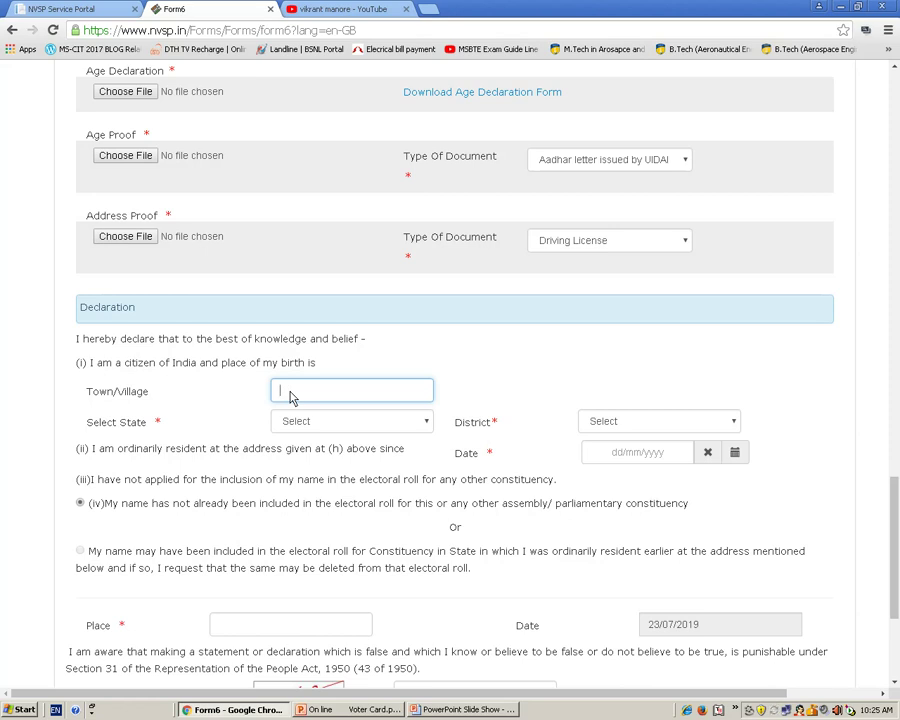
key("Tab")
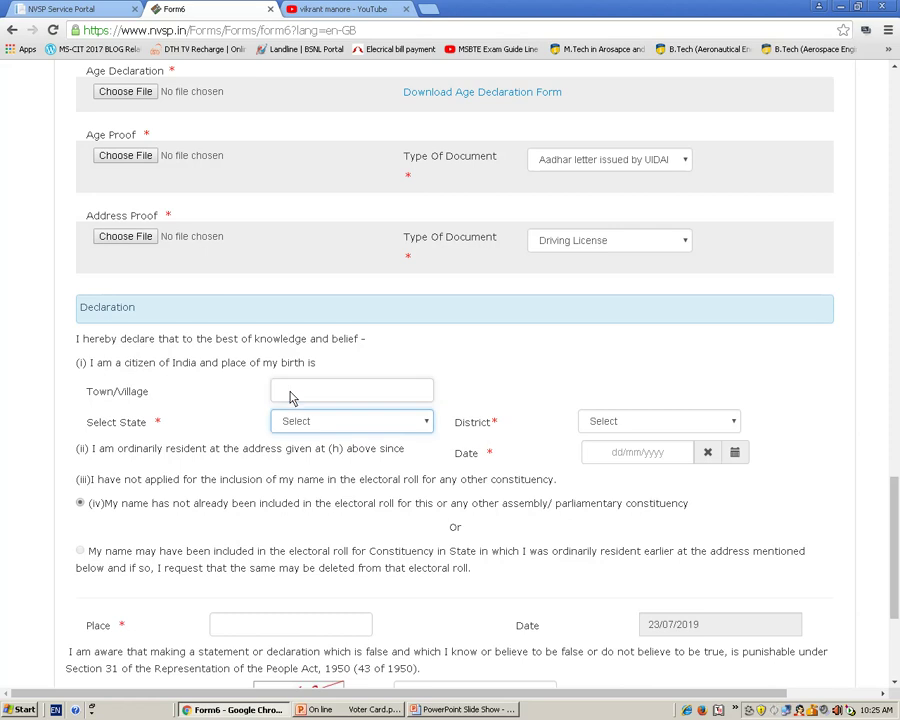
left_click(294, 395)
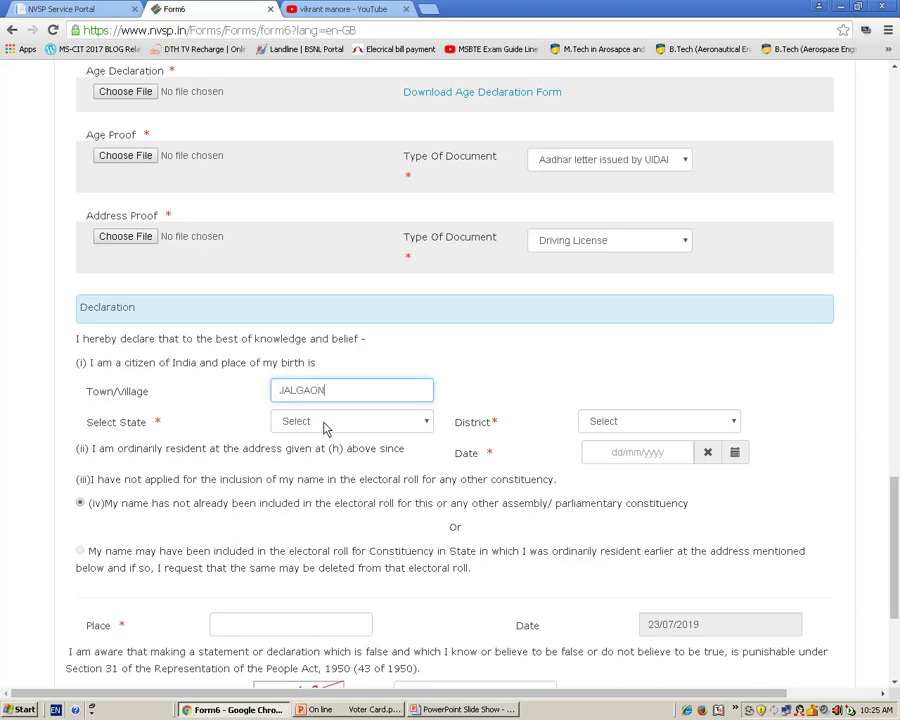
- Select Maharashtra as the birth state and Jalgaon as the district
left_click(323, 423)
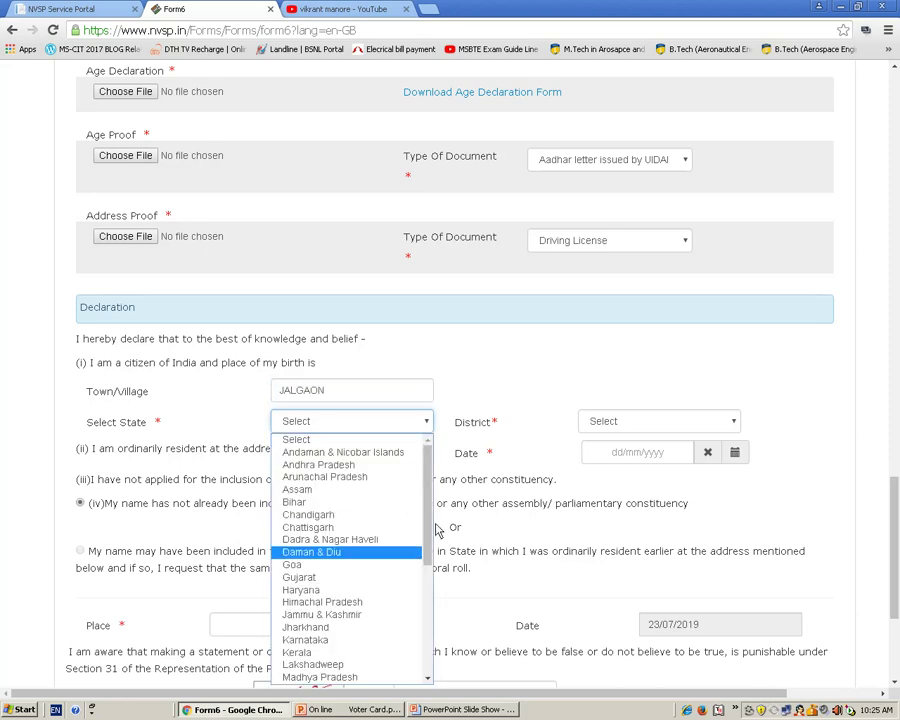
left_click_drag(426, 536, 426, 583)
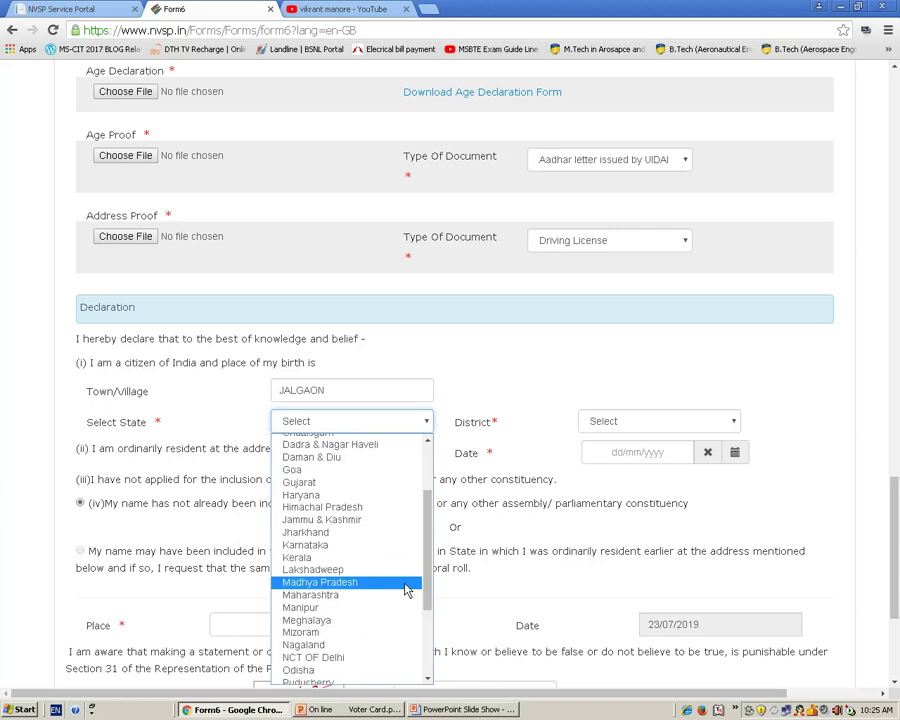
left_click(395, 595)
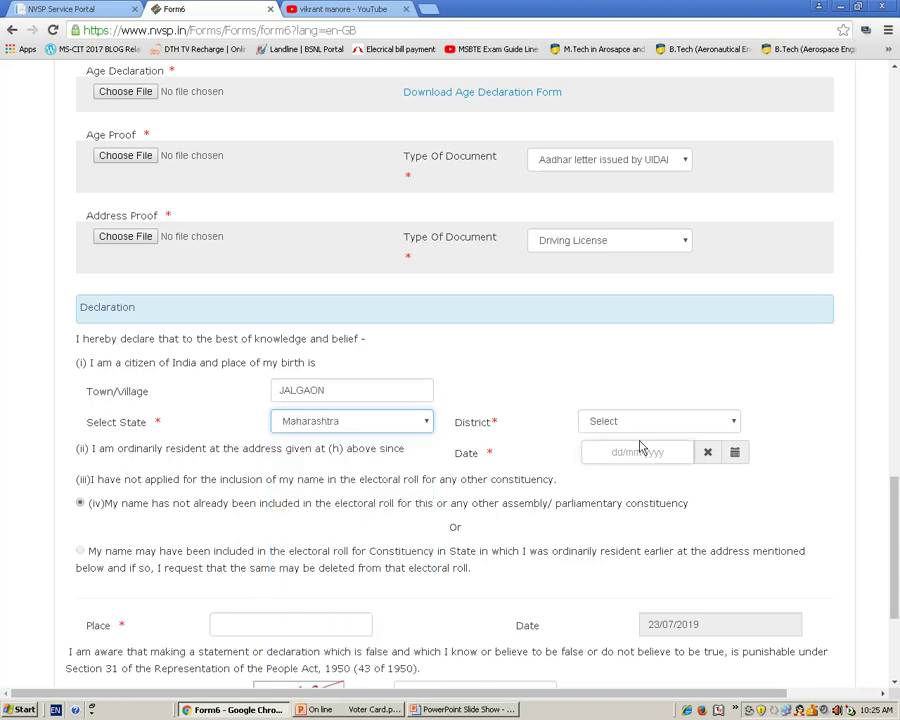
left_click(684, 423)
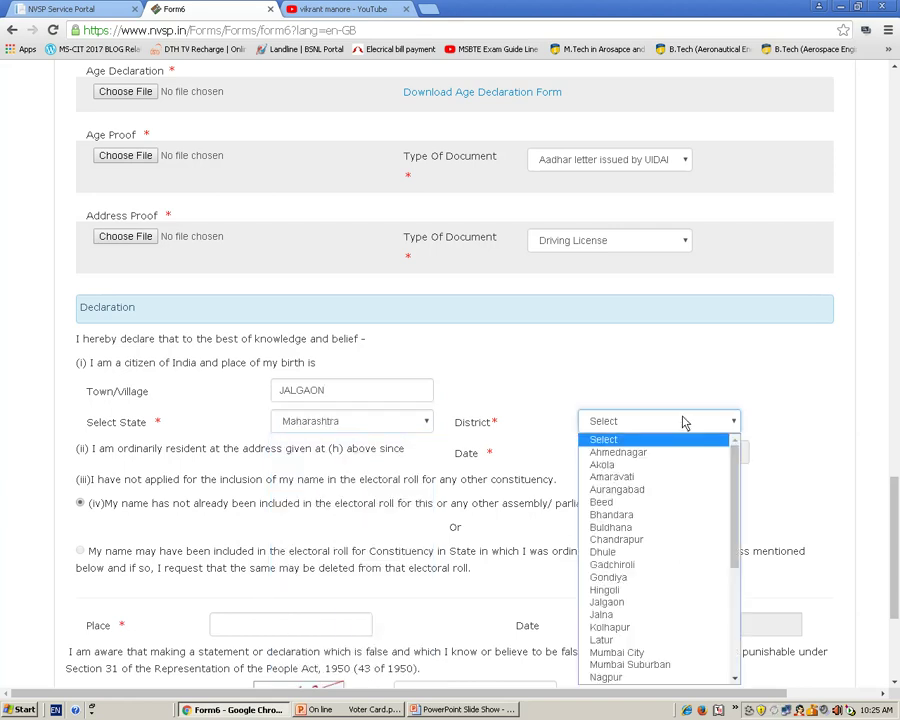
left_click(637, 603)
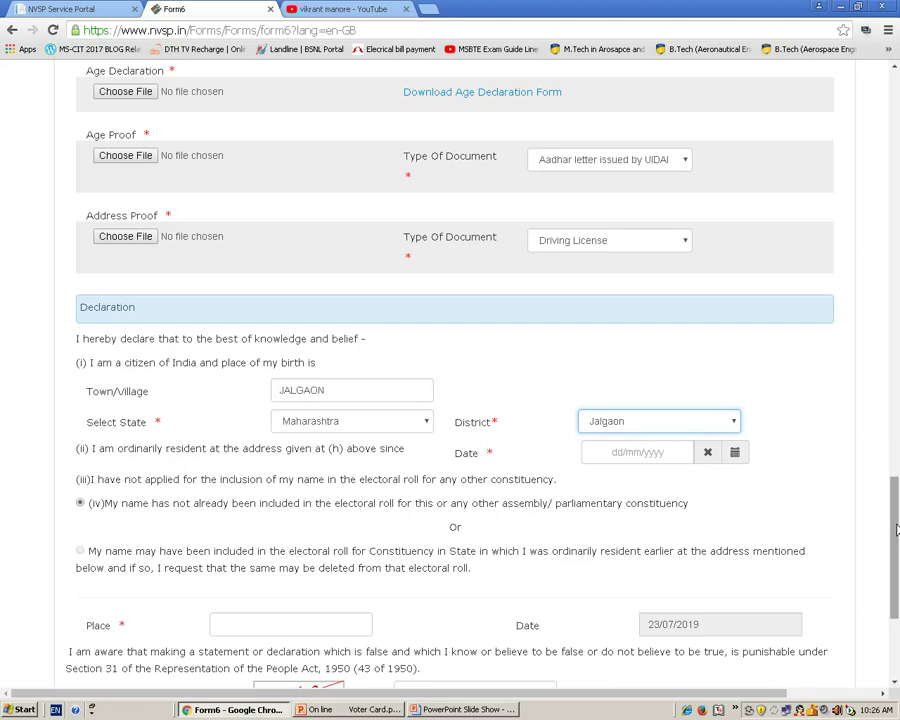
- Pick 21/05/1997 as the ordinarily-resident-since date, then move to the Place field
left_click_drag(896, 528, 898, 525)
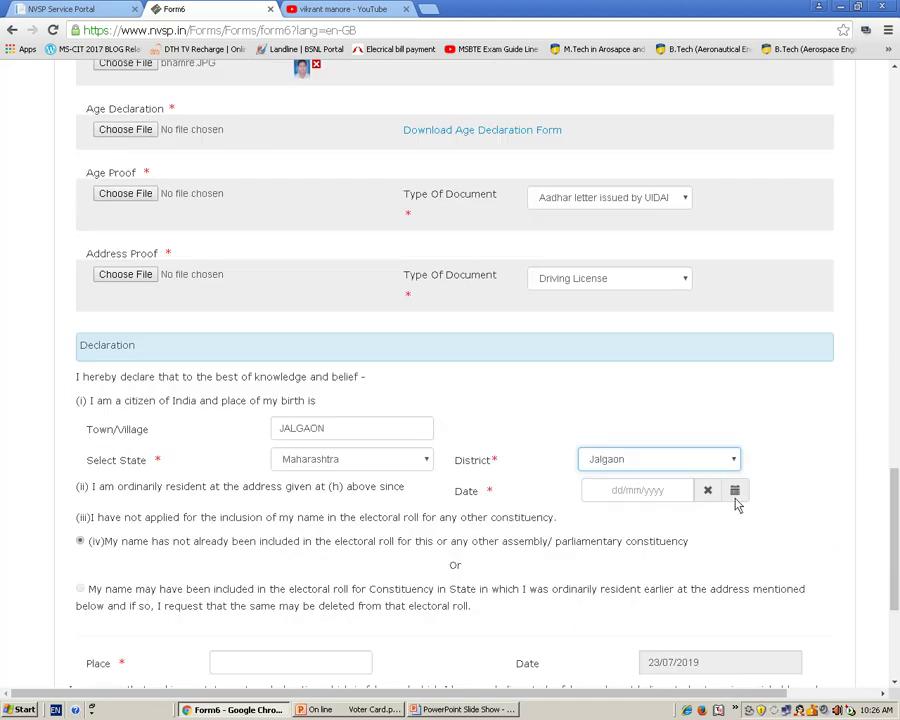
left_click(734, 492)
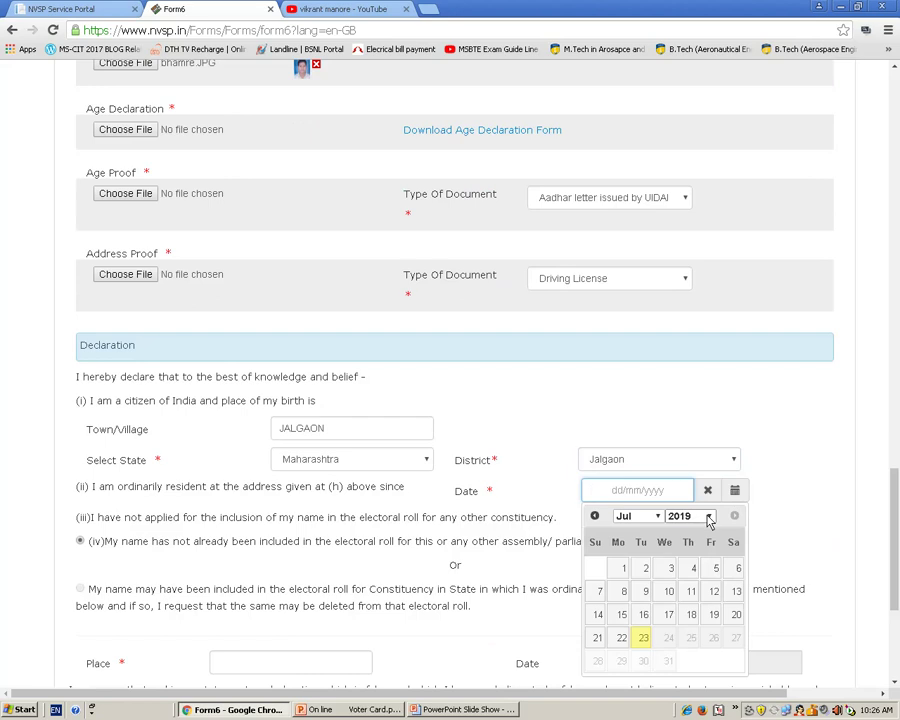
left_click(709, 518)
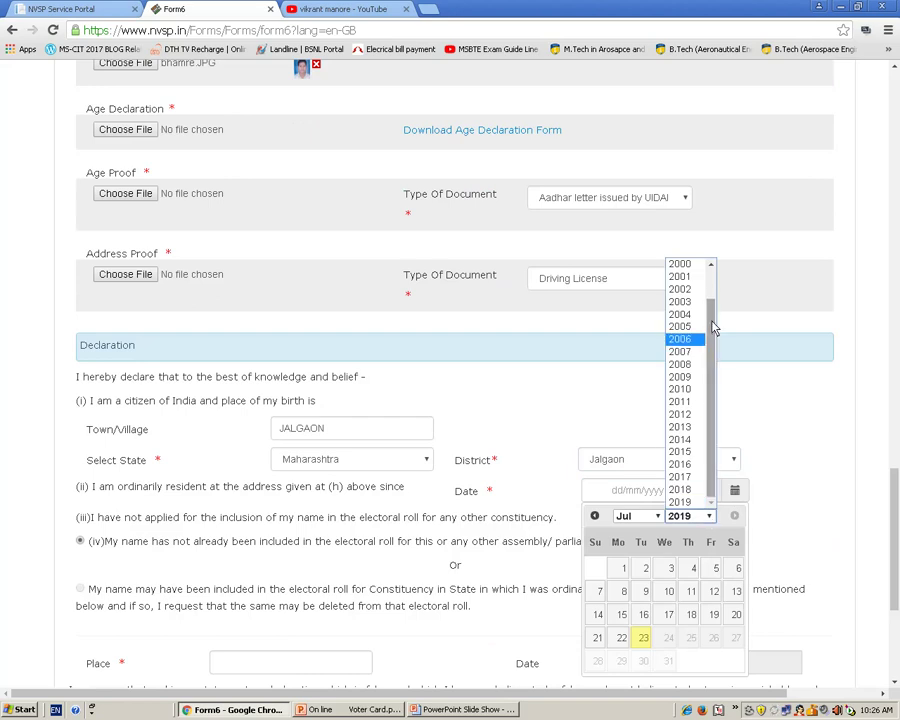
left_click_drag(713, 326, 717, 281)
left_click(688, 265)
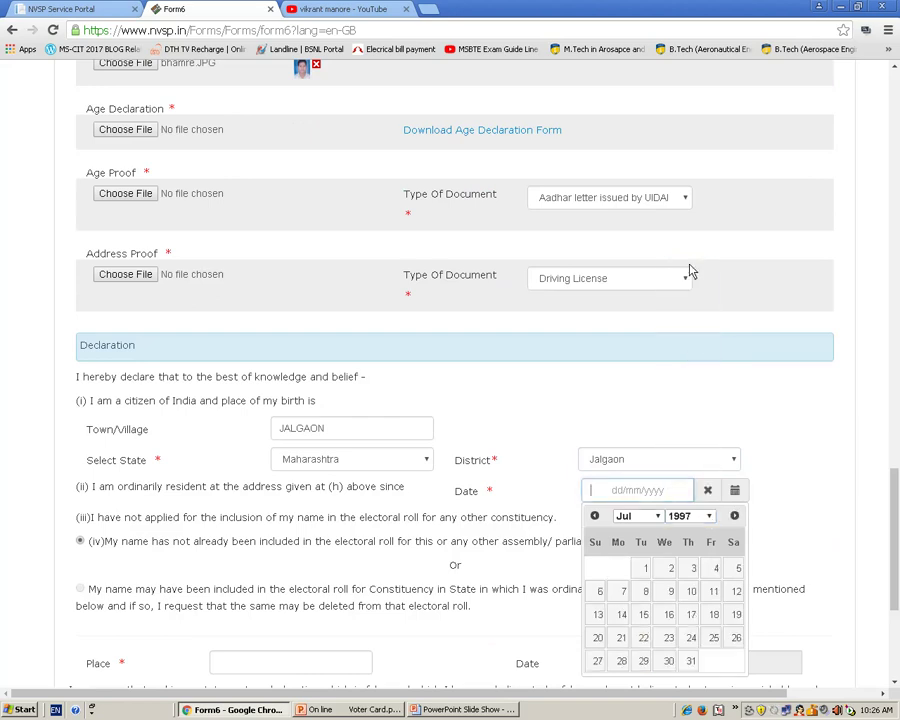
left_click(652, 516)
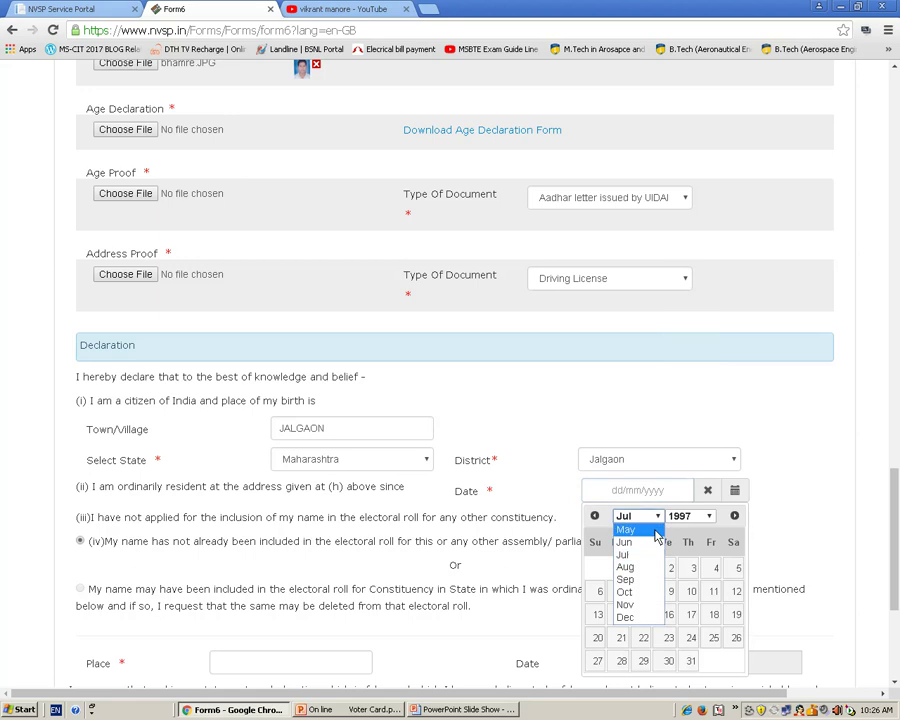
left_click(638, 530)
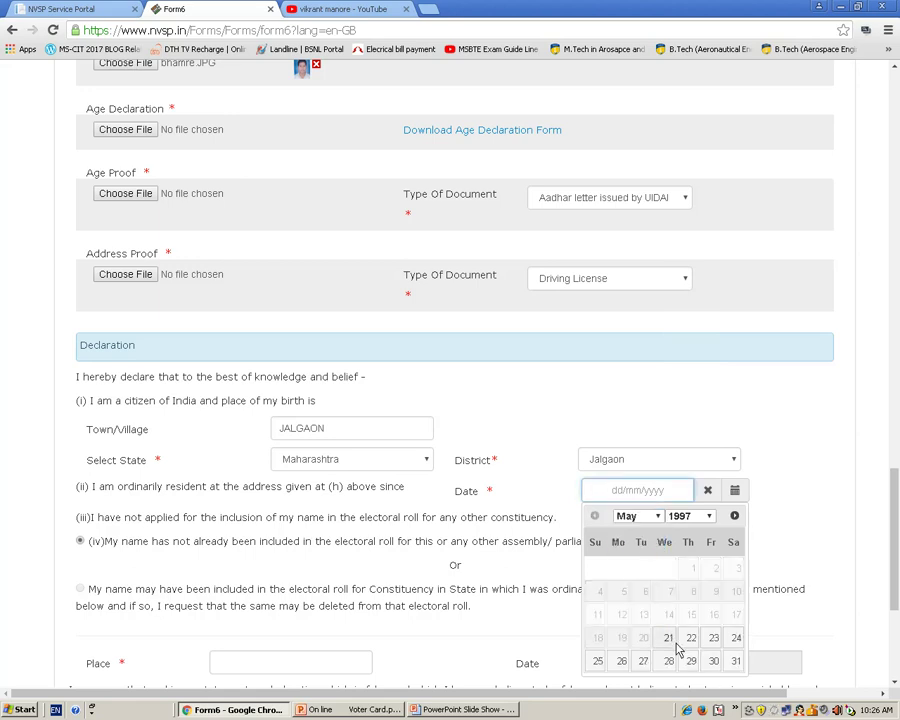
left_click(669, 638)
left_click_drag(898, 528, 892, 558)
left_click(236, 558)
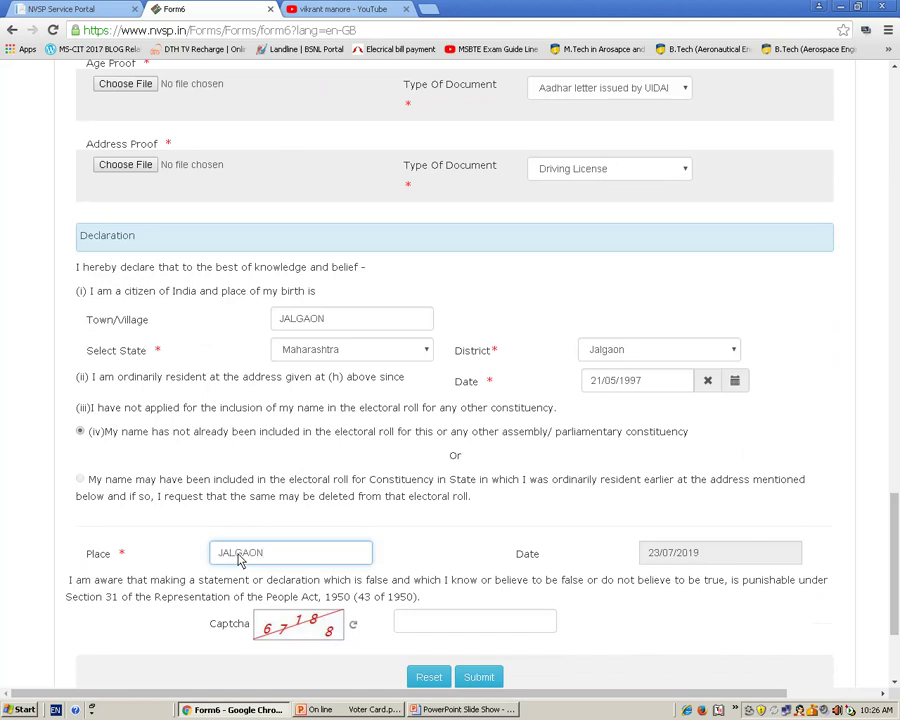
- Answer the captcha, submit Form 6, and scroll up to the proof errors
left_click(445, 628)
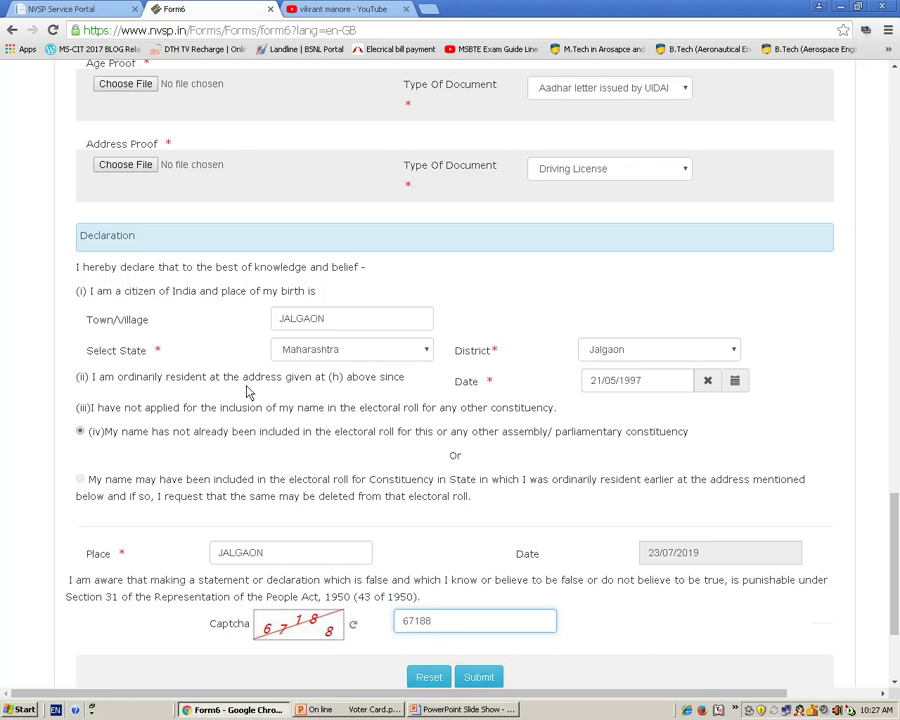
left_click(472, 678)
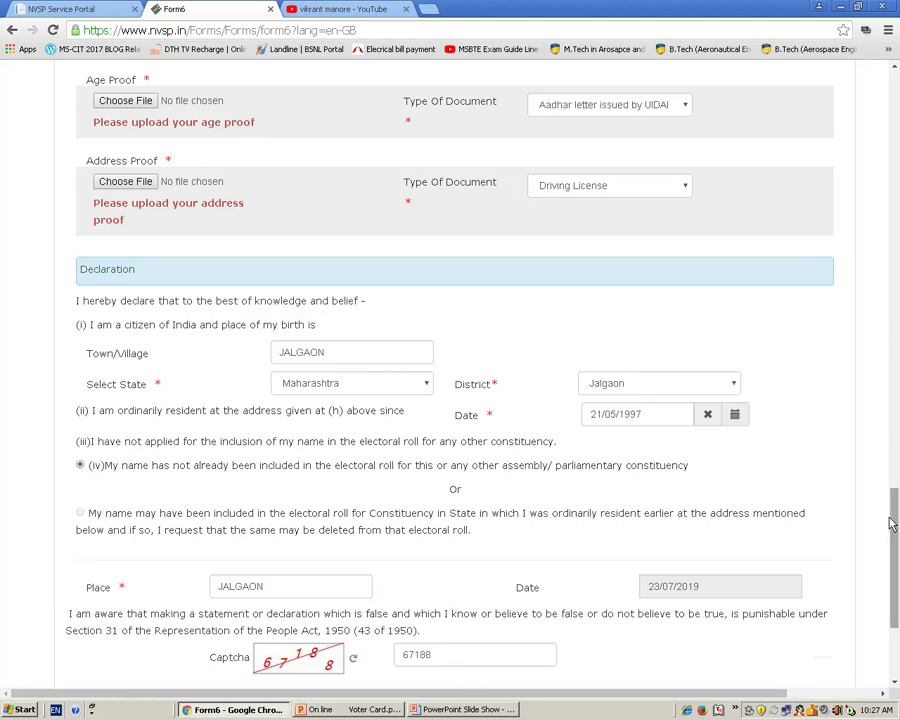
left_click_drag(893, 512, 896, 441)
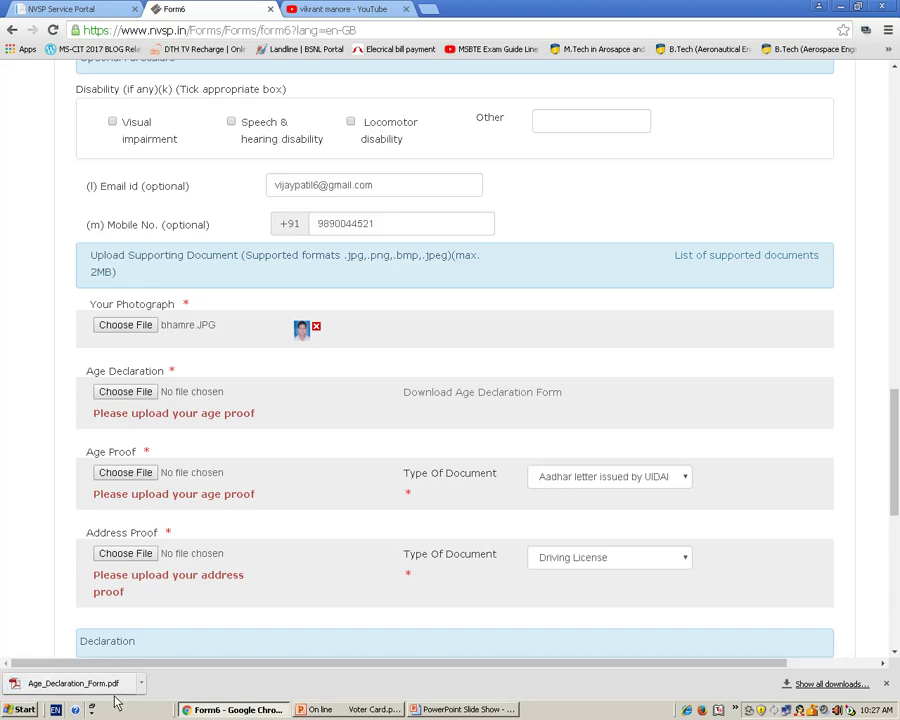
- View Age_Declaration_Form.pdf (Annexure III) in Chrome, then return to the Form6 tab
left_click(143, 688)
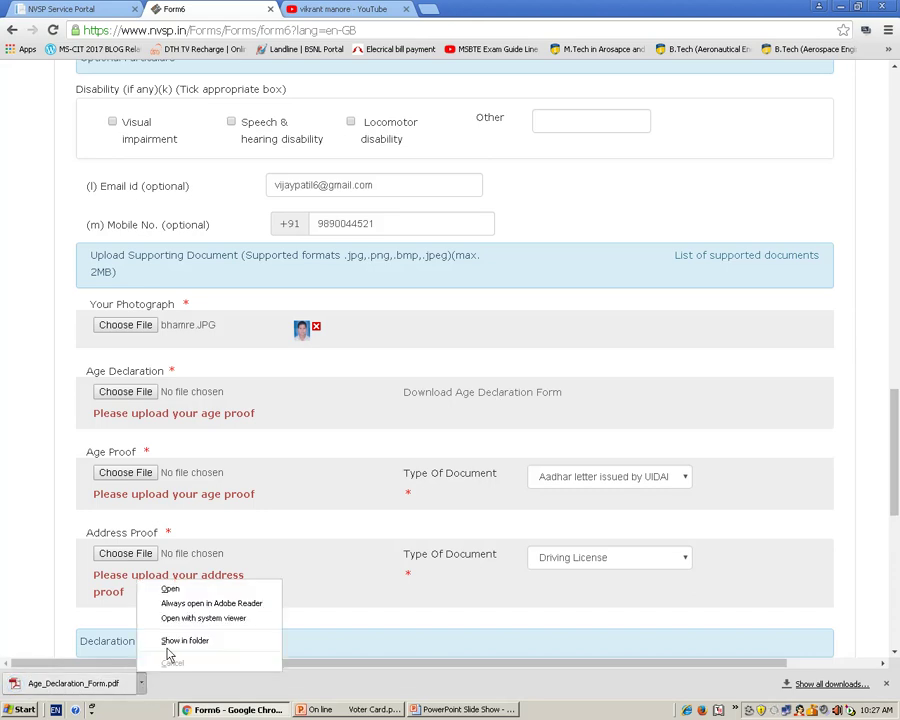
left_click(178, 590)
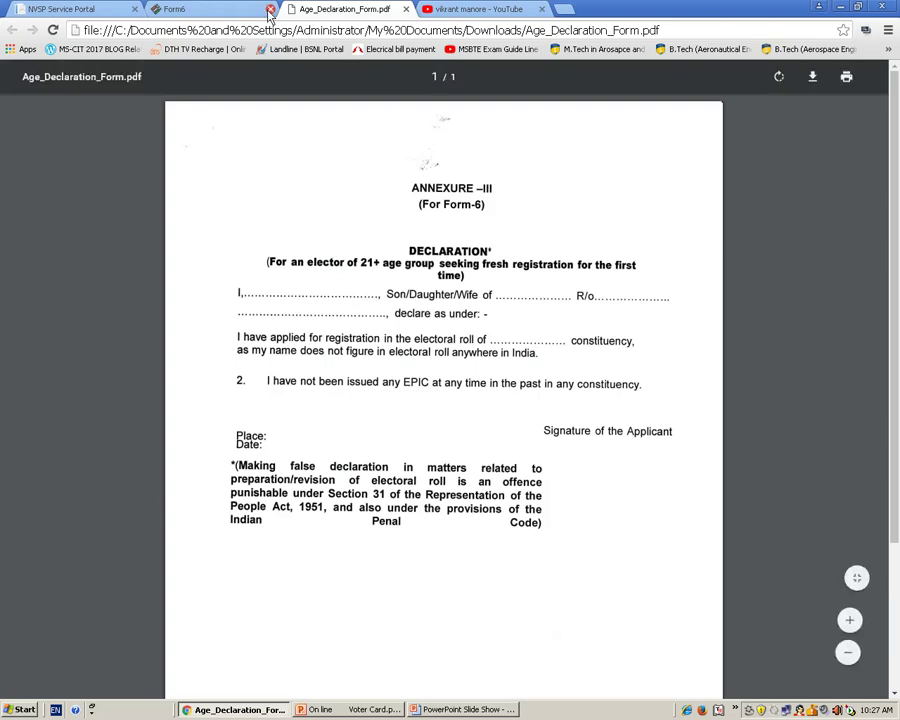
left_click(217, 9)
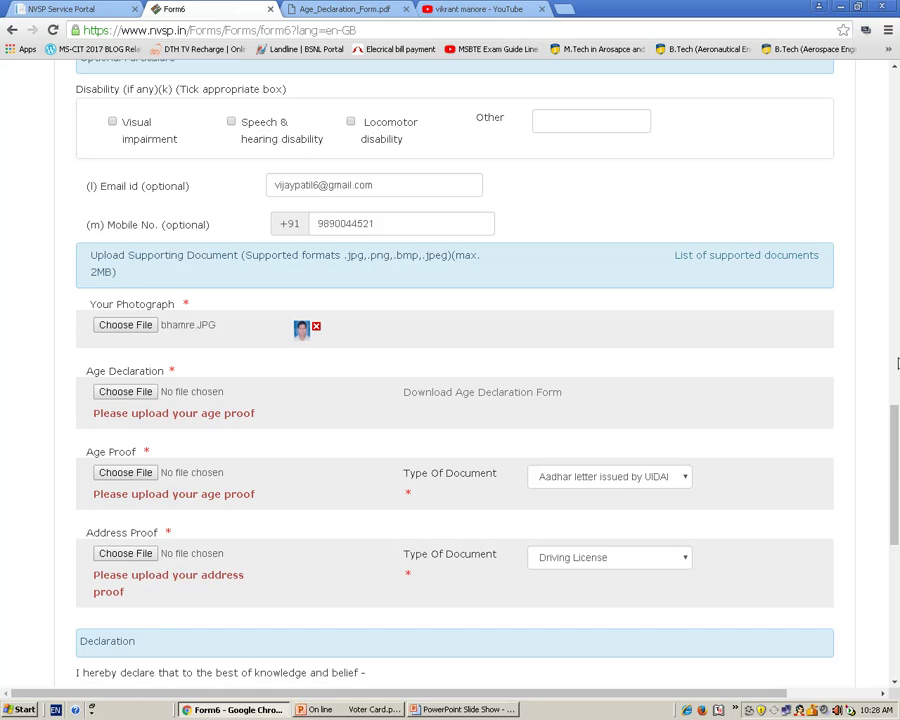
- Change the date of birth to 30/05/2000 and scroll back through the filled form
scroll(897, 363, "up", 4)
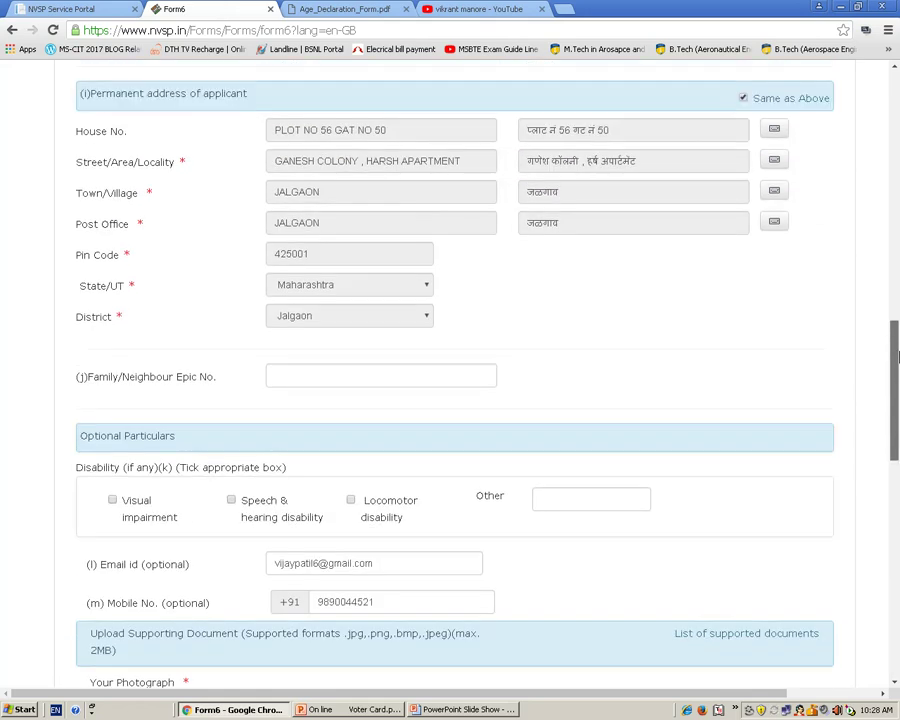
left_click_drag(897, 357, 896, 247)
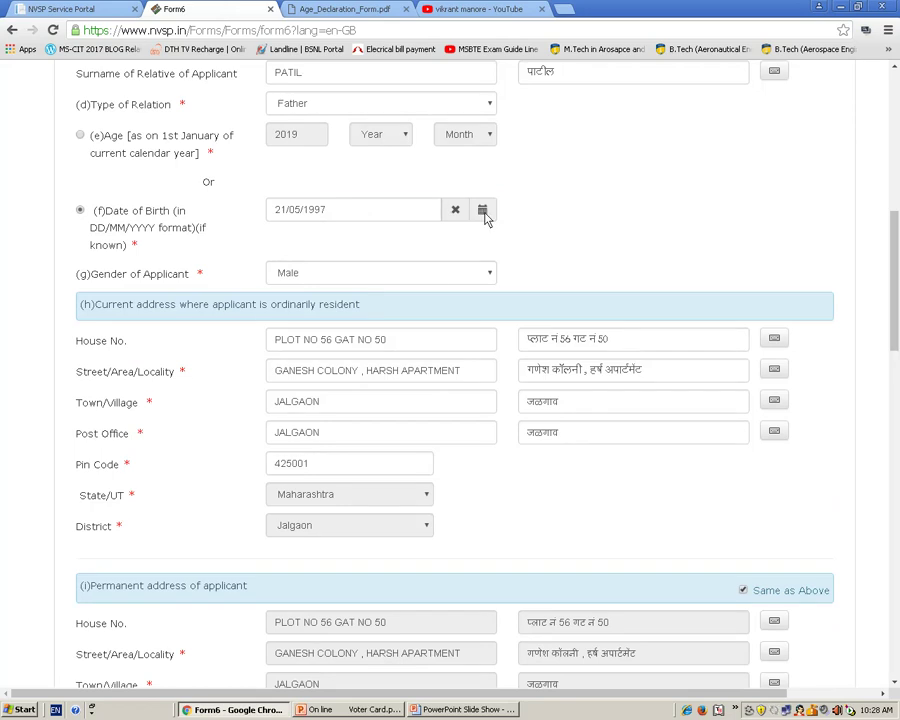
left_click(484, 215)
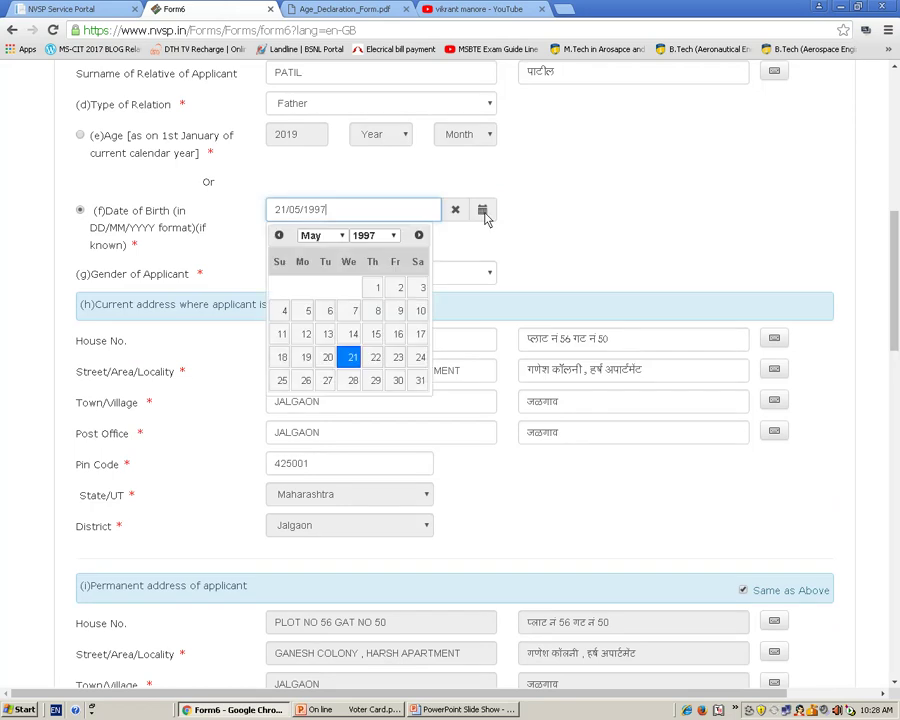
left_click(394, 238)
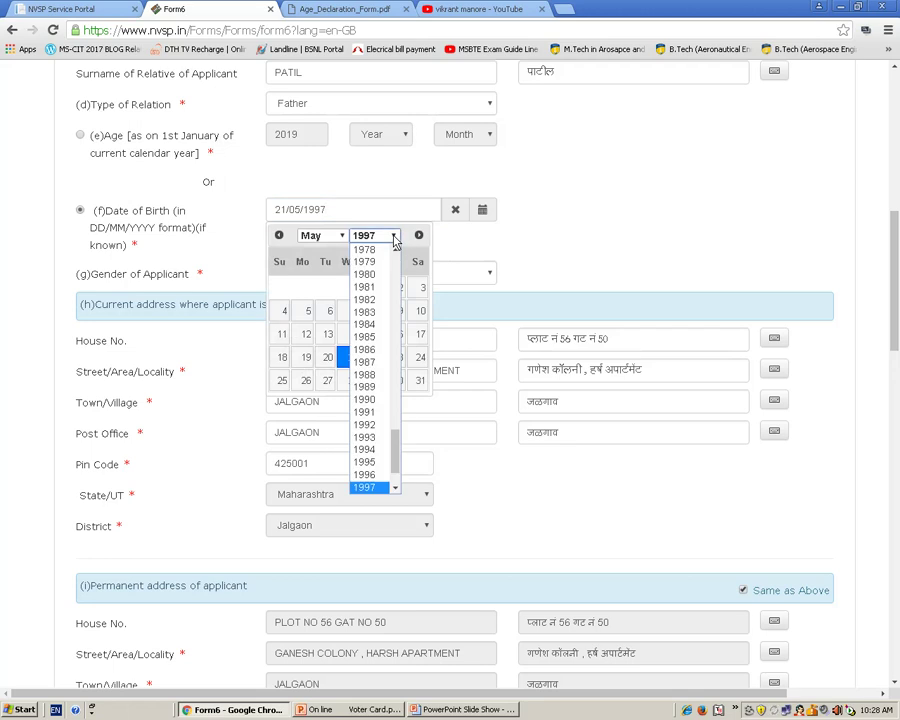
left_click(396, 489)
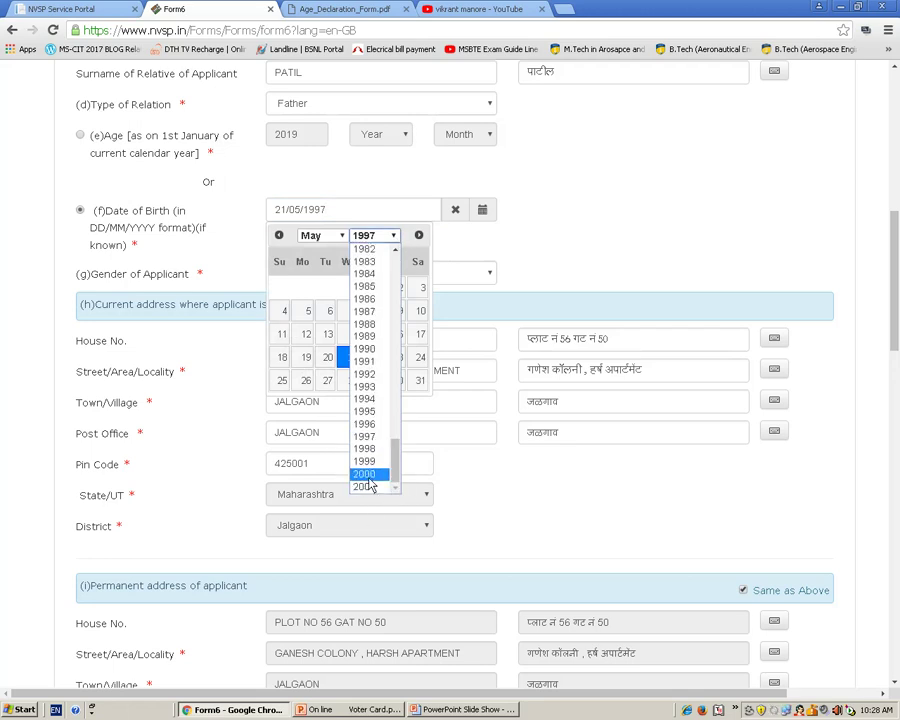
left_click(369, 479)
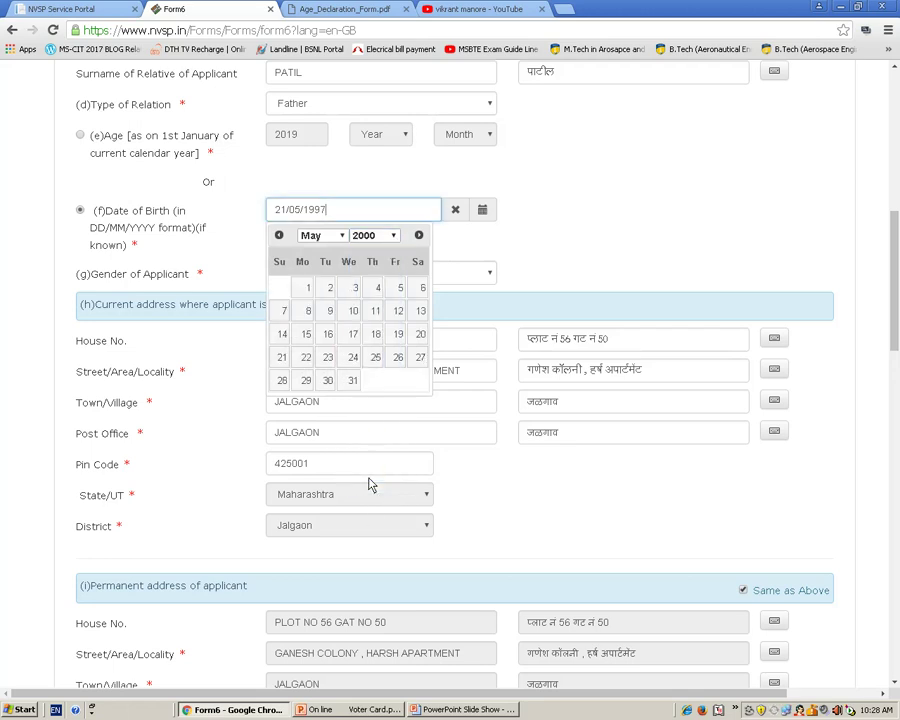
left_click(334, 386)
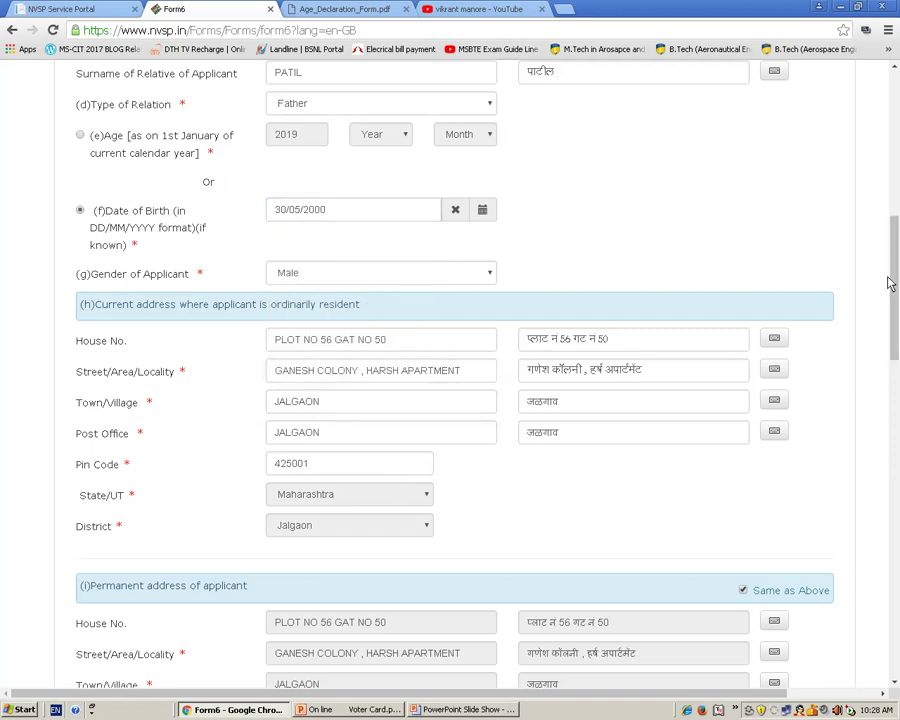
scroll(886, 290, "right", 3)
left_click_drag(896, 365, 858, 553)
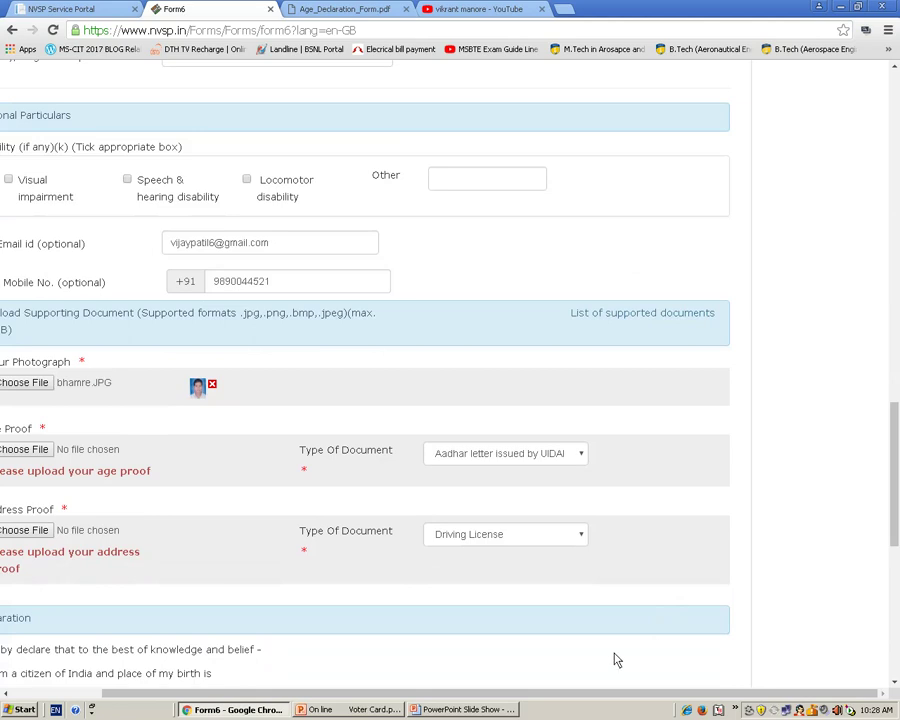
left_click_drag(510, 694, 406, 694)
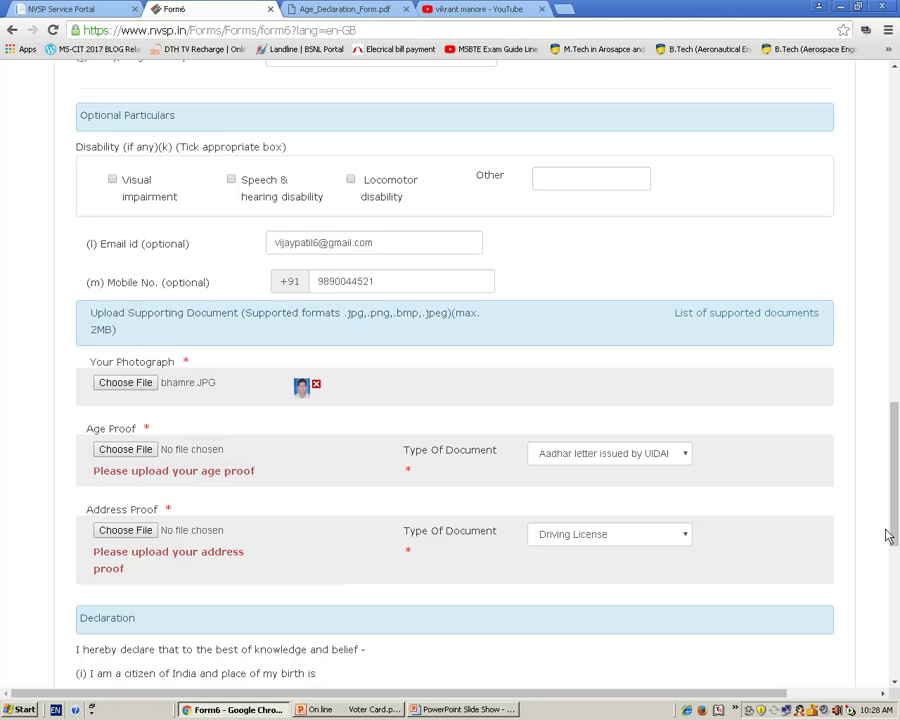
left_click_drag(897, 505, 897, 160)
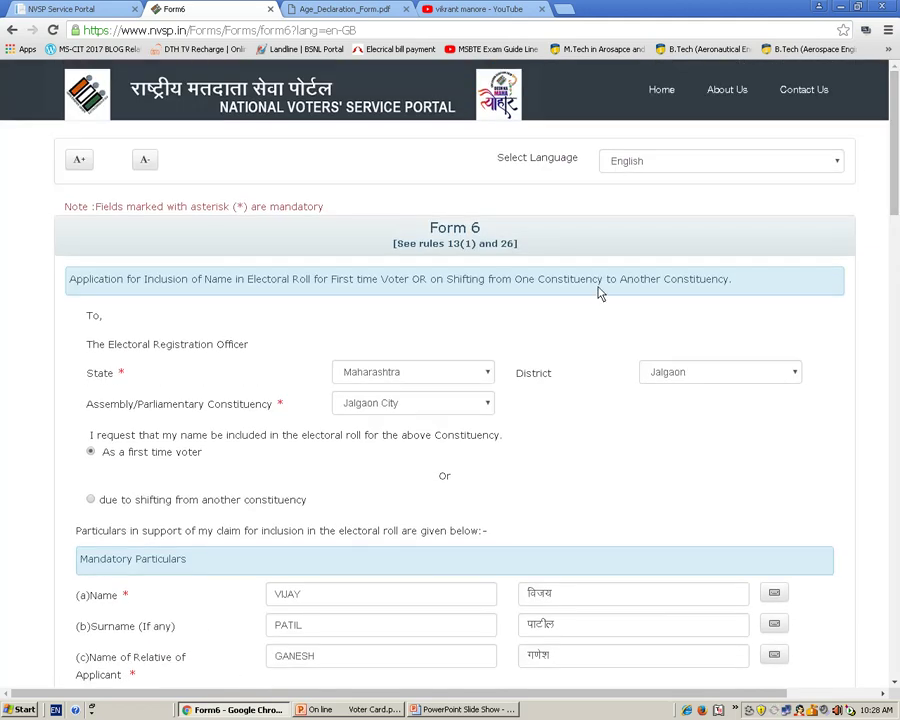
- Switch to the NVSP Service Portal tab and scroll to the forms list
left_click_drag(896, 206, 897, 212)
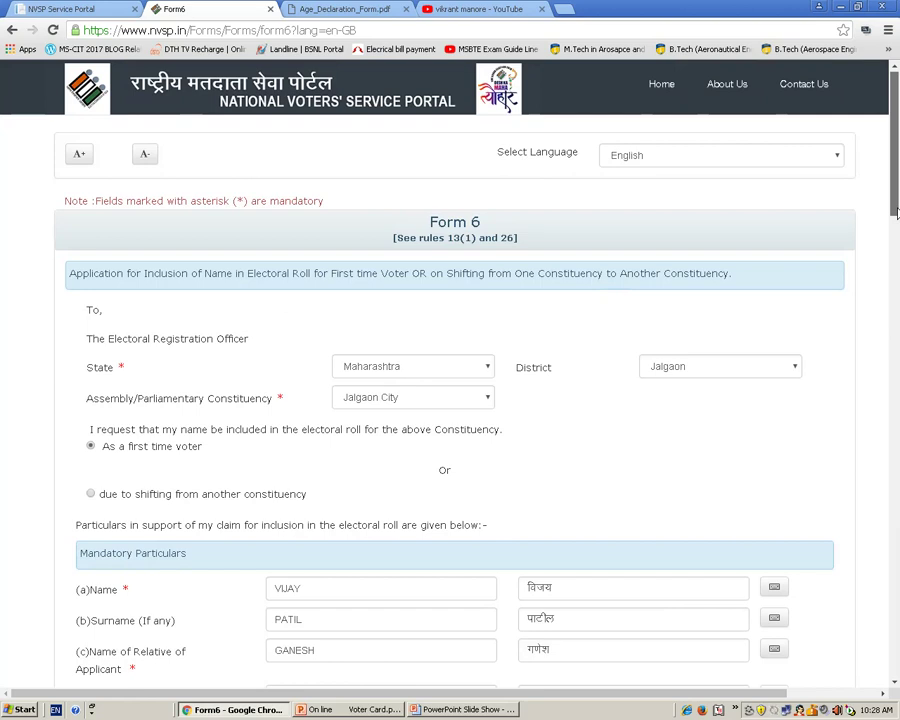
left_click(88, 12)
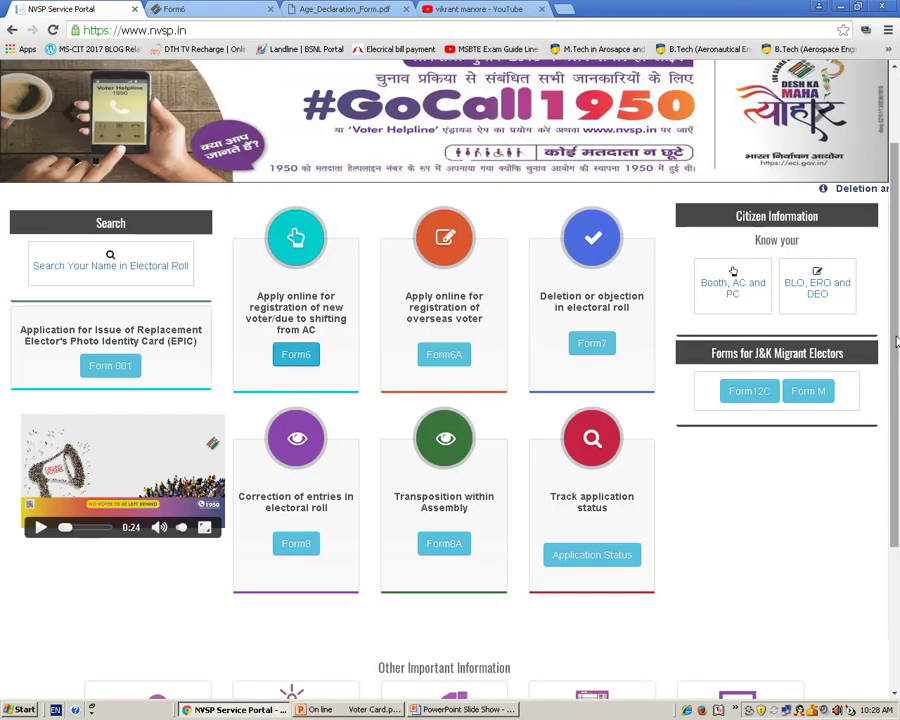
scroll(893, 389, "down", 1)
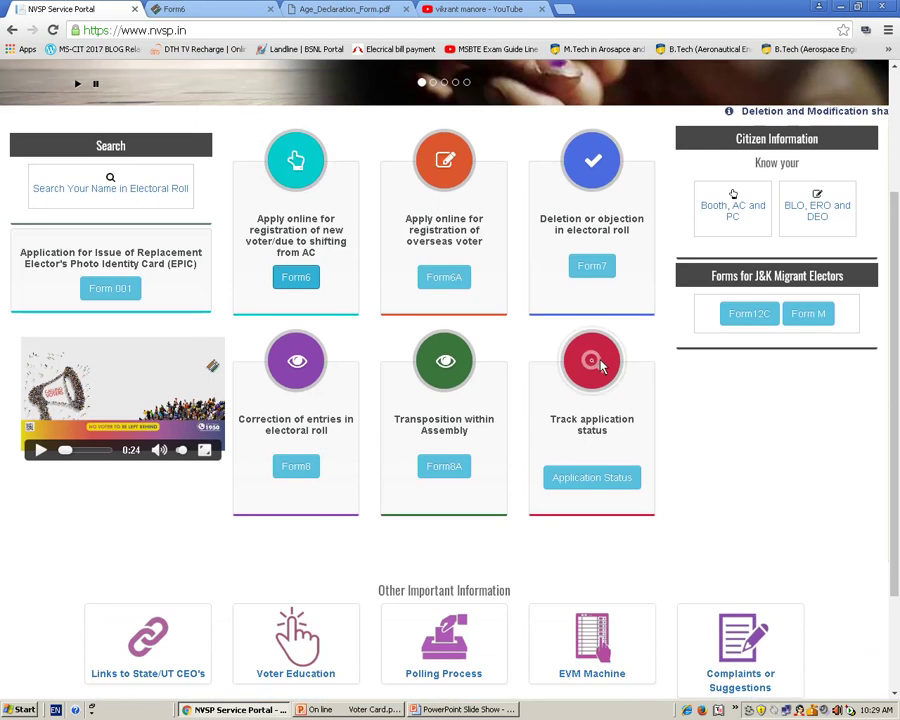
- Track application status with an empty reference id, see it rejected, and return to the portal home tab
left_click(594, 480)
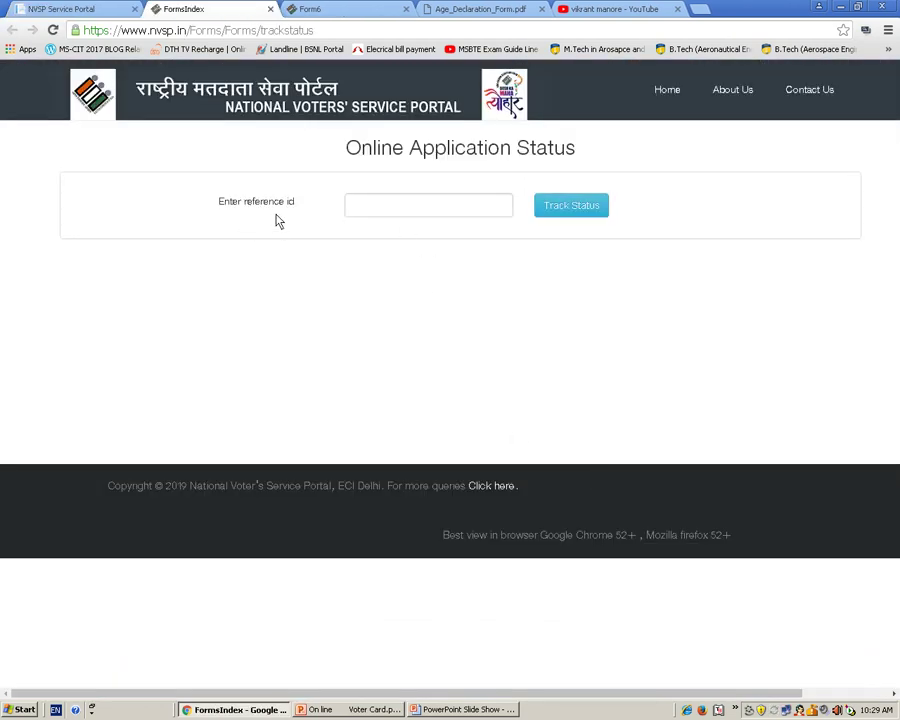
left_click(357, 213)
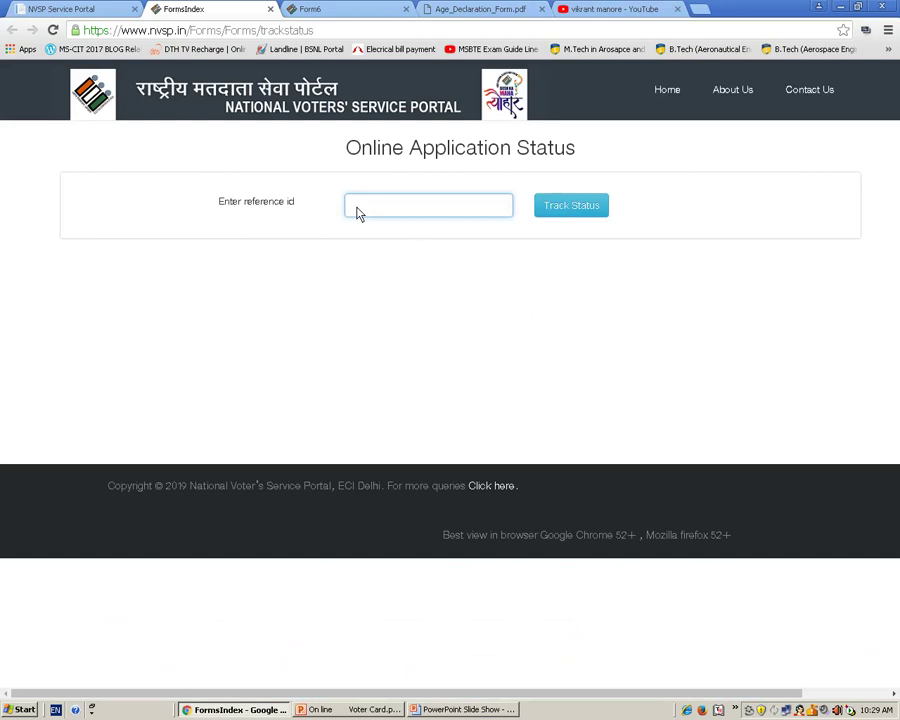
right_click(358, 213)
left_click(384, 283)
key("ctrl+a")
key("BackSpace")
left_click(597, 217)
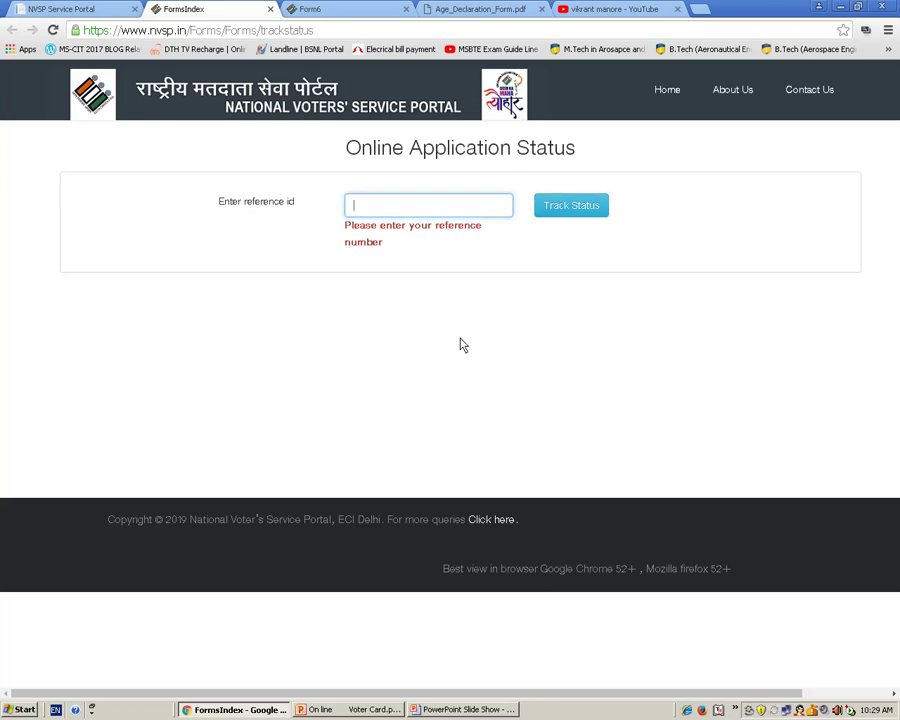
left_click(46, 9)
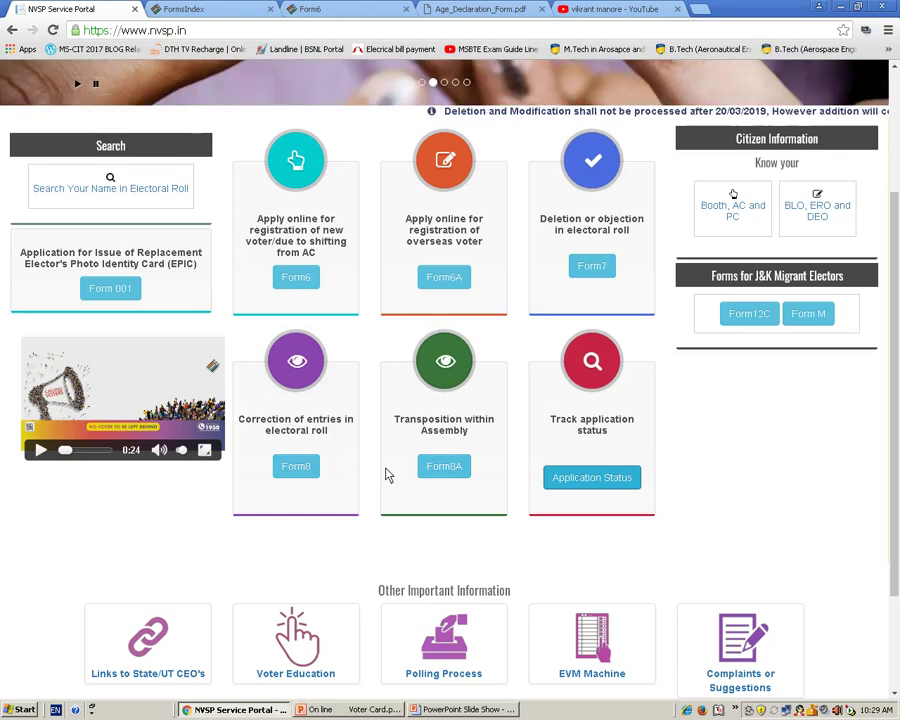
- Open the Form 8 correction form, return to the portal home tab, then bring up the 'On line Voter Card' slide show
left_click(297, 480)
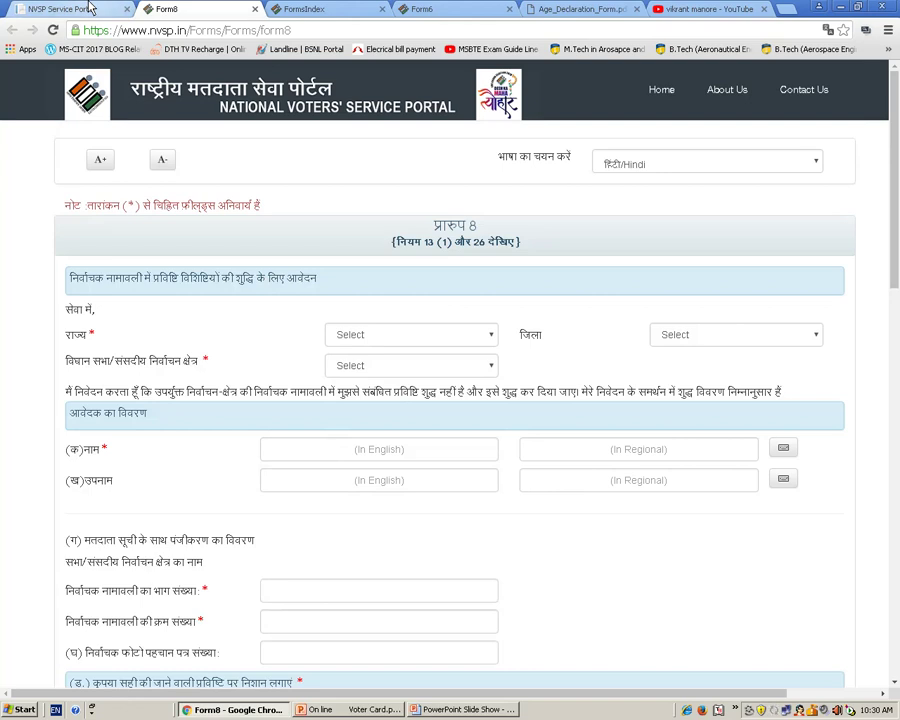
left_click(88, 8)
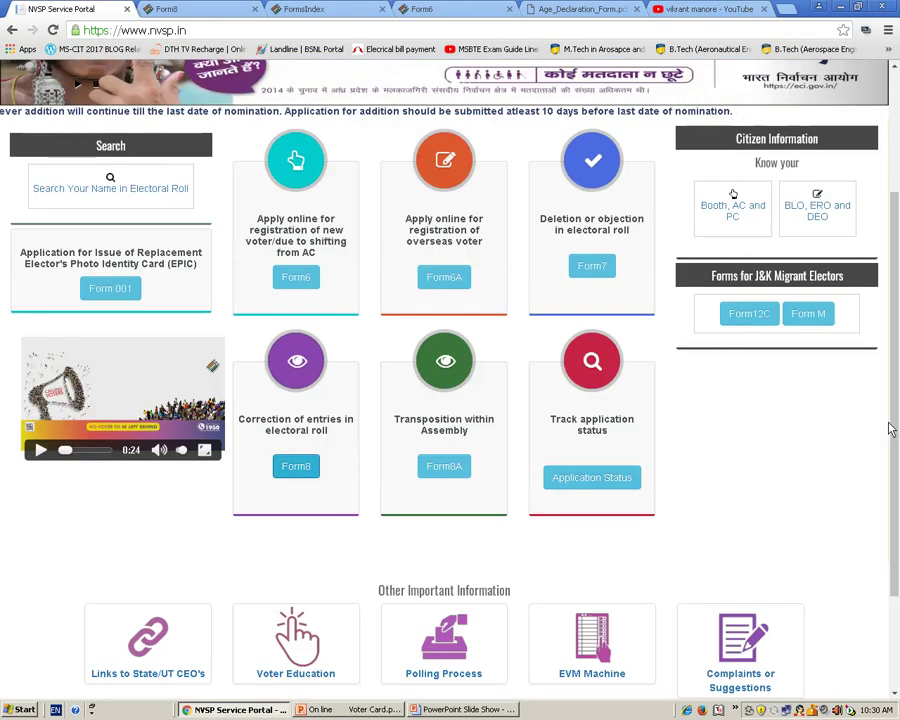
scroll(850, 415, "up", 1)
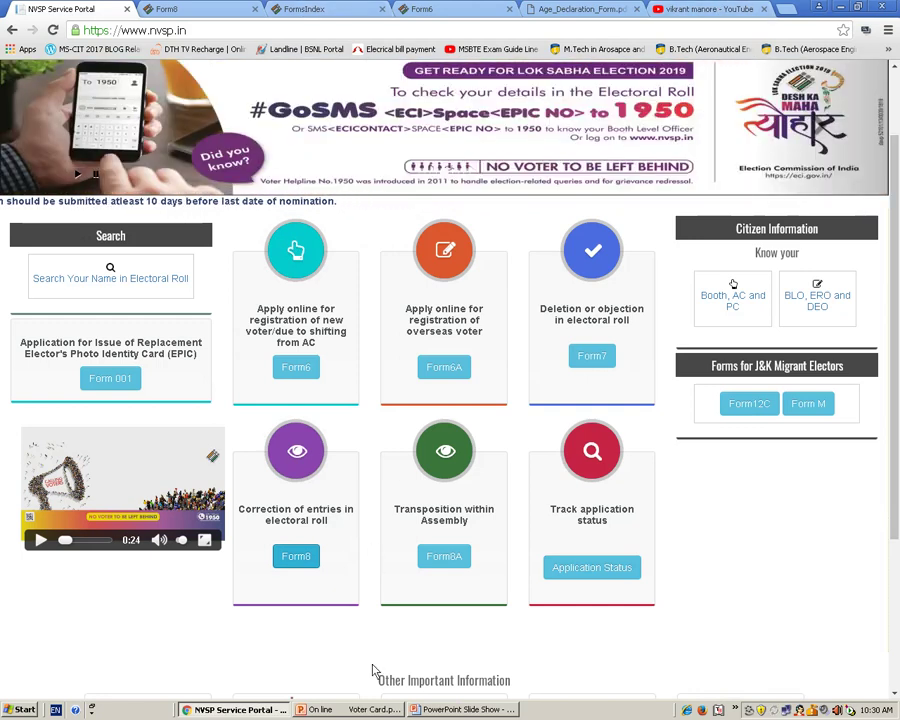
left_click(418, 709)
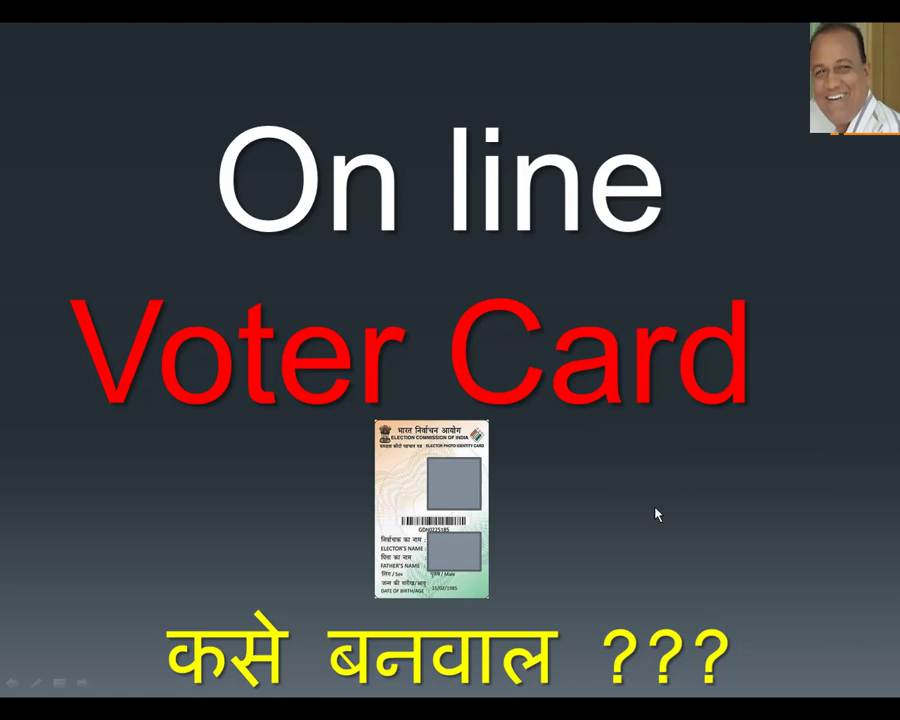